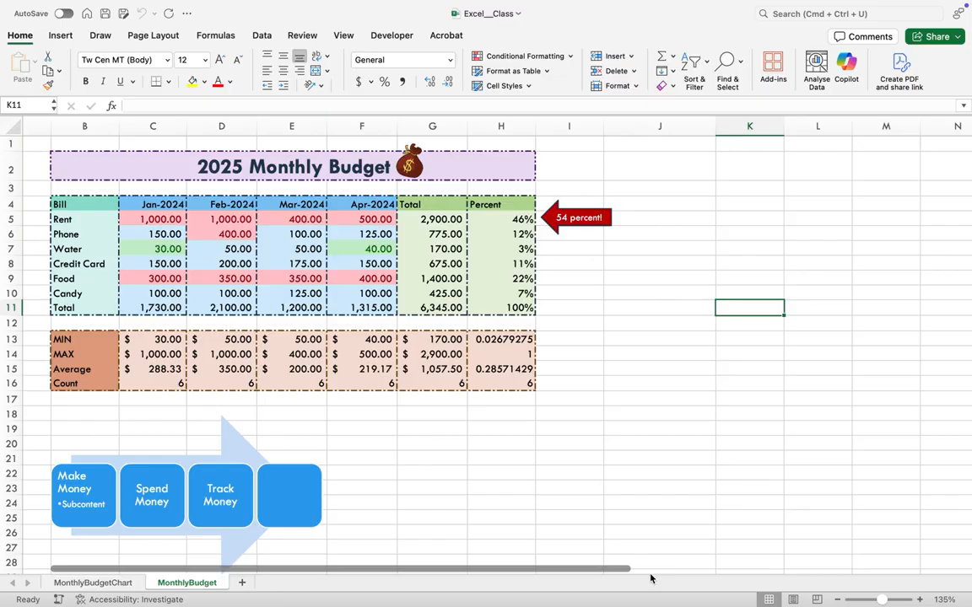
- Review the monthly bill amounts from Jan-2024 to Apr-2024 and the bill categories from Rent to Candy
left_click_drag(156, 205, 164, 296)
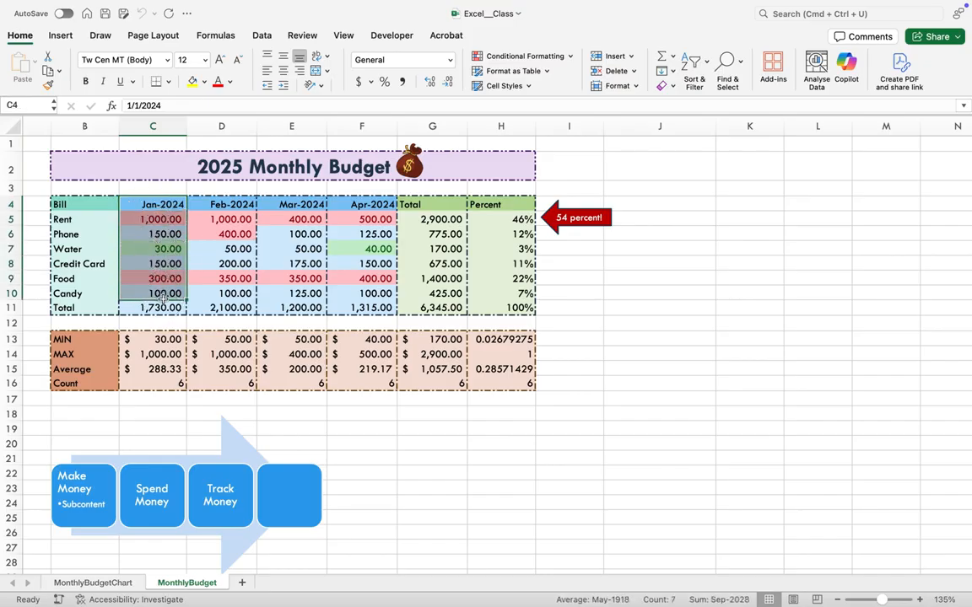
left_click_drag(206, 205, 217, 293)
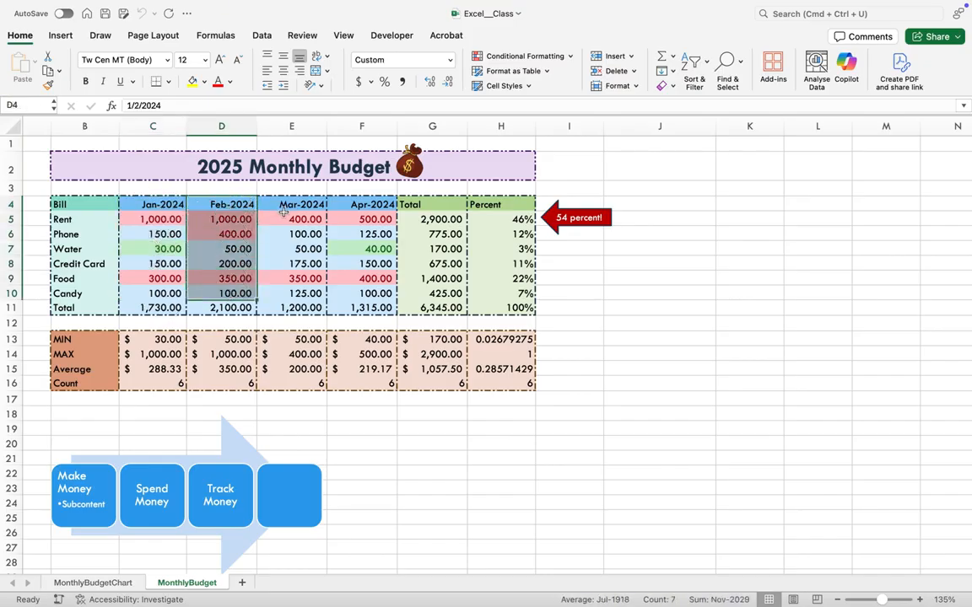
left_click_drag(299, 205, 297, 293)
left_click(356, 205)
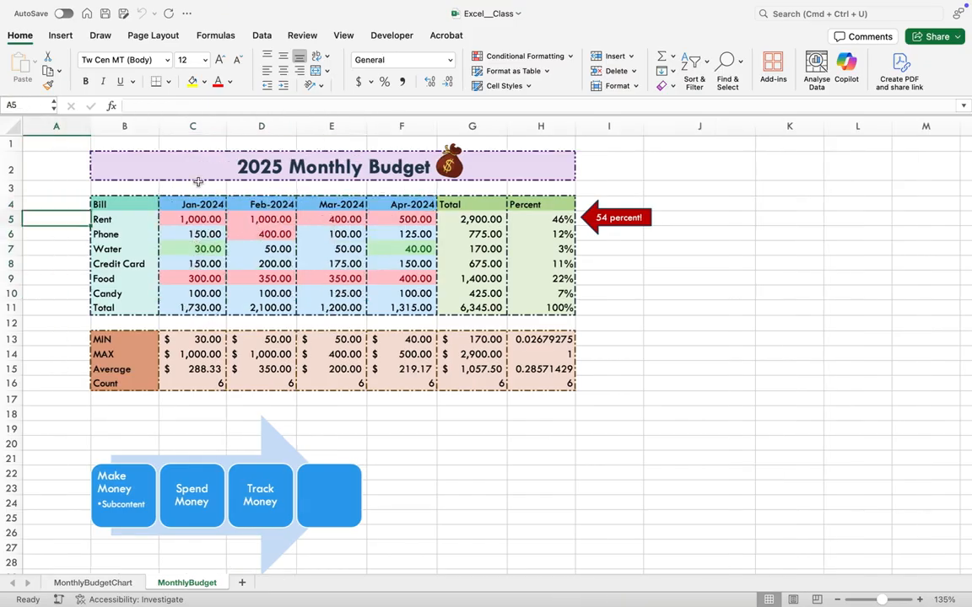
left_click(99, 218)
left_click(105, 234)
left_click(110, 249)
left_click(107, 264)
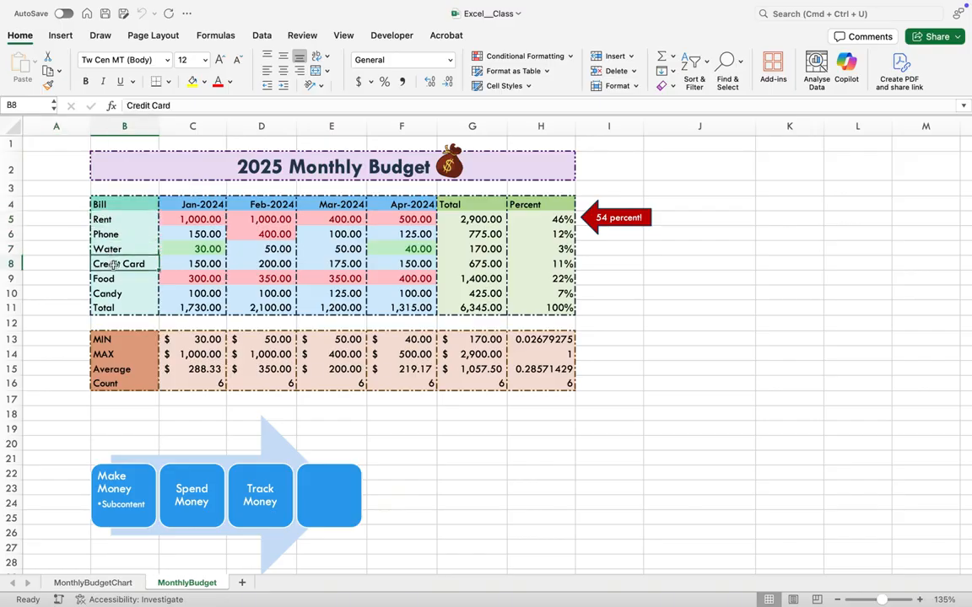
left_click(105, 278)
left_click(112, 295)
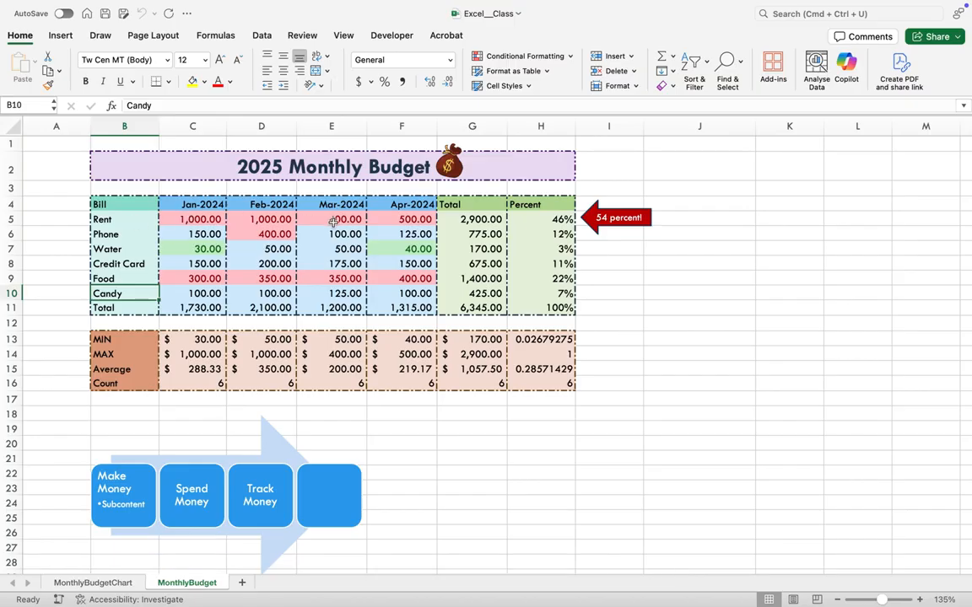
left_click(135, 215)
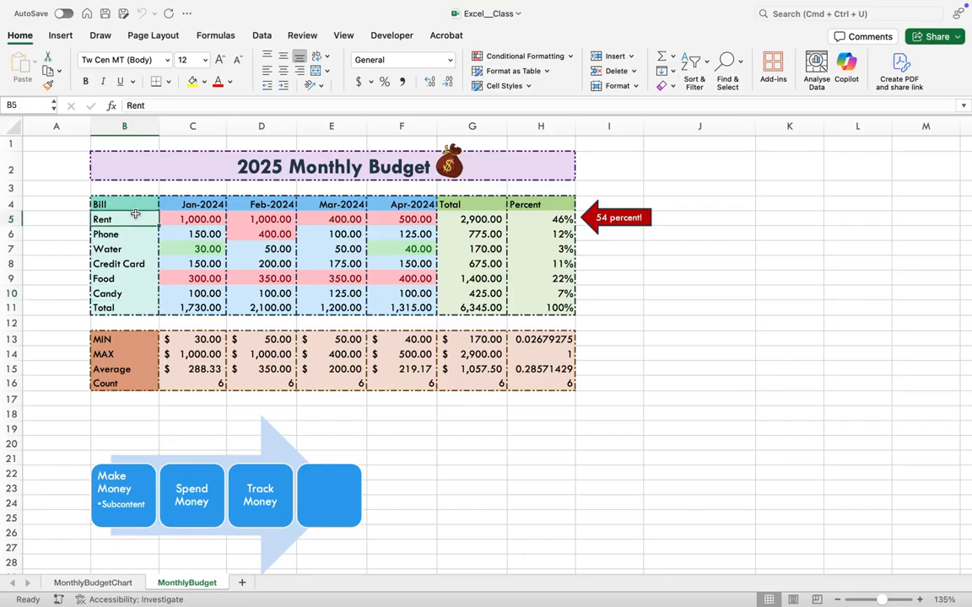
key("shift+Right")
key("shift+Right")
key("shift+Right")
key("shift+Right")
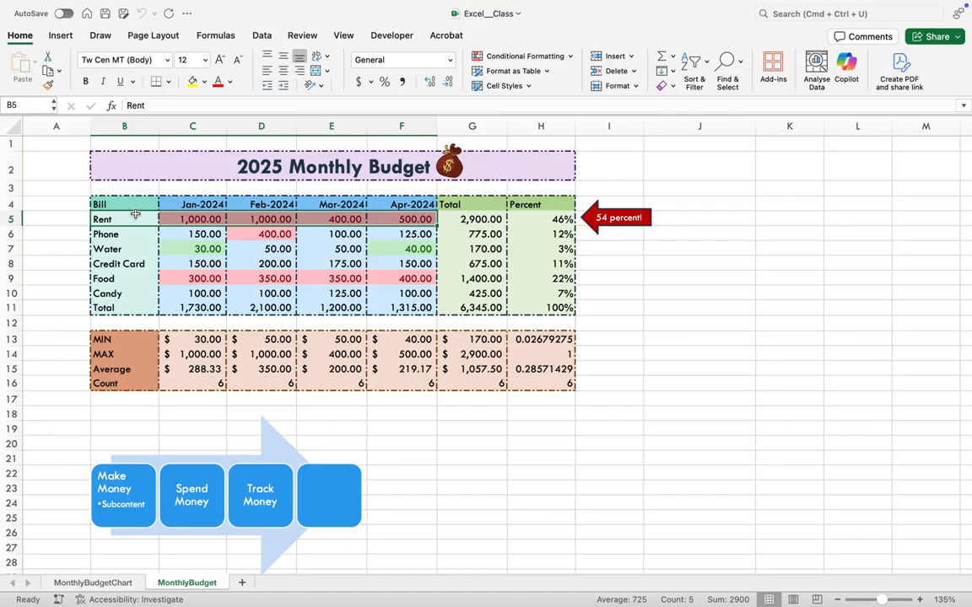
- Insert a basic 2D pie chart from the header row and the Rent row, covering Bill through Apr-2024 (B4:F5)
left_click(122, 203)
key("shift+Right")
key("shift+Right")
key("shift+Right")
key("shift+Right")
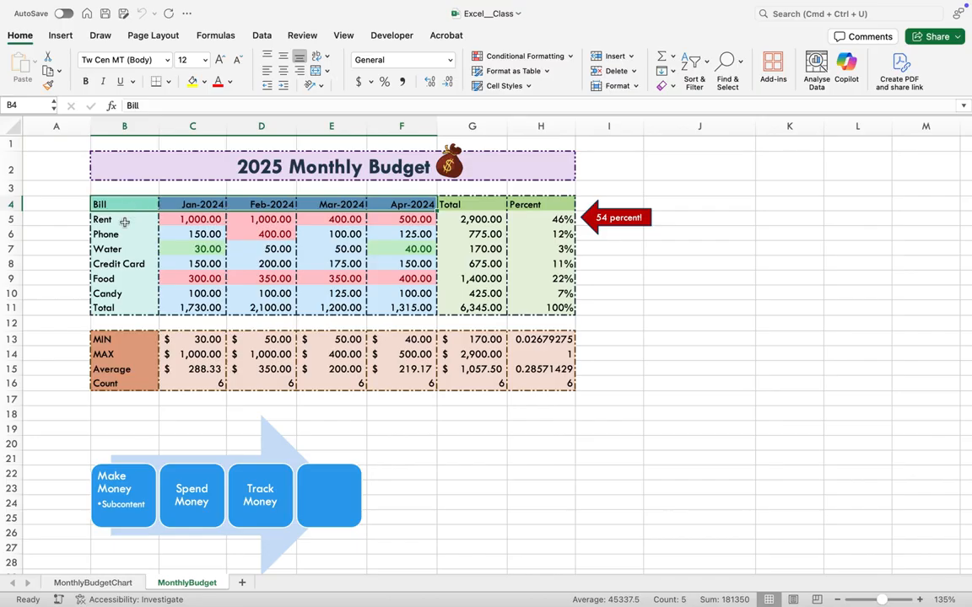
left_click_drag(124, 219, 392, 222)
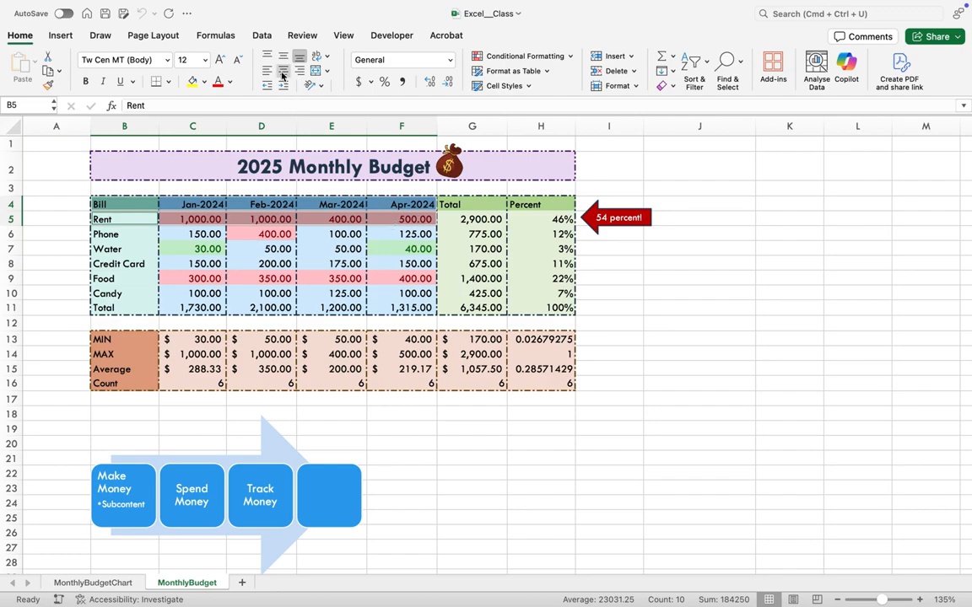
left_click(61, 36)
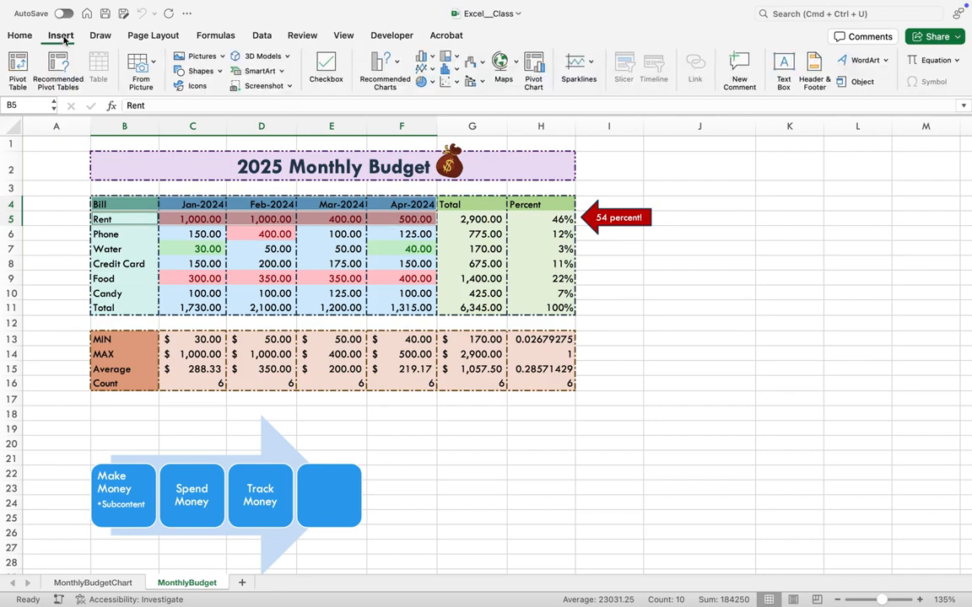
left_click(433, 83)
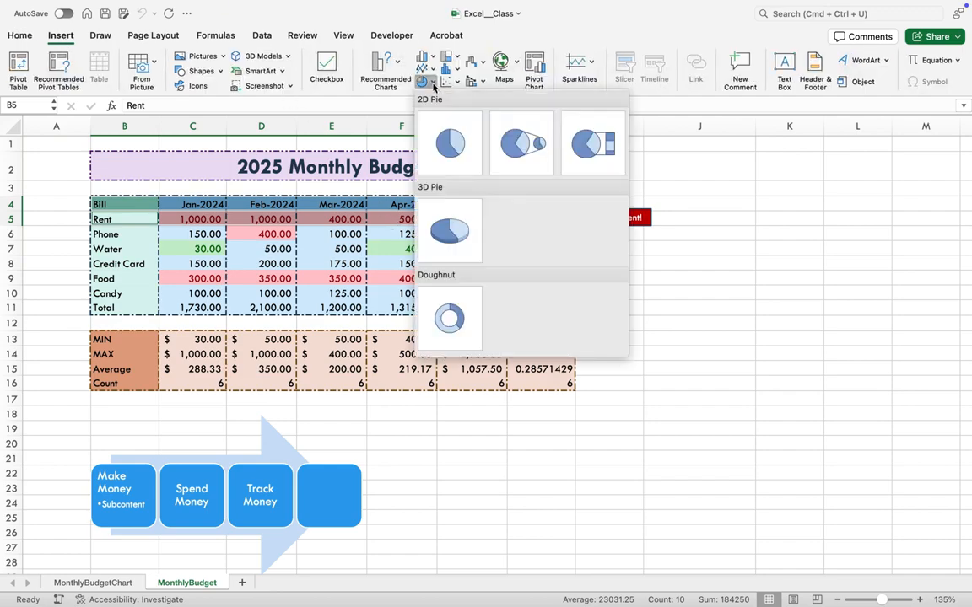
left_click(451, 140)
- Move the Rent pie chart into the empty area beside the budget table, starting around column J, and deselect it
left_click_drag(428, 273, 759, 191)
scroll(774, 206, "right", 2)
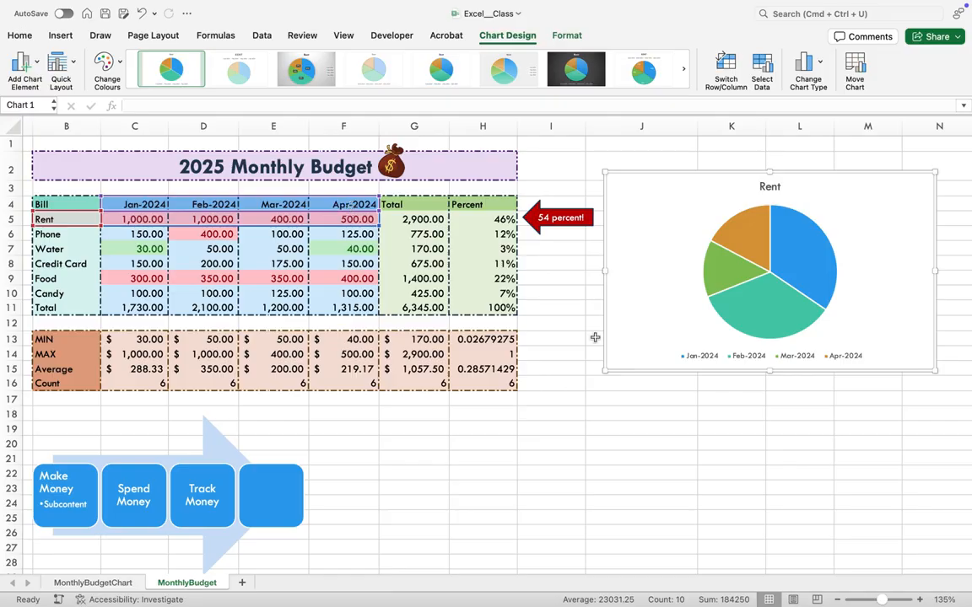
left_click(641, 442)
- Insert a basic 2D pie chart from the Bill names (B4:B10) and the Mar-2024 amounts (E4:E10)
left_click_drag(263, 205, 270, 290)
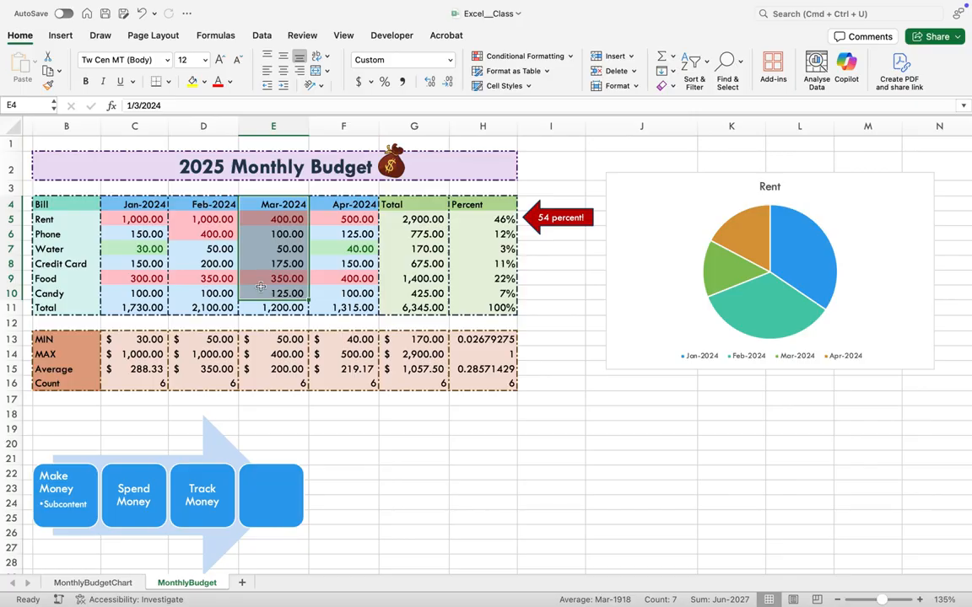
left_click(54, 204)
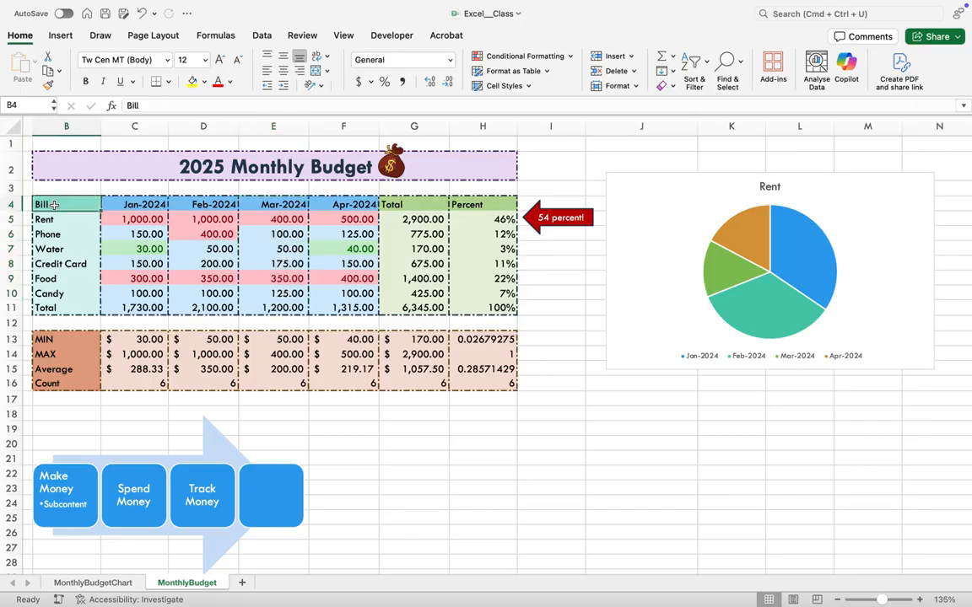
left_click_drag(54, 204, 57, 291)
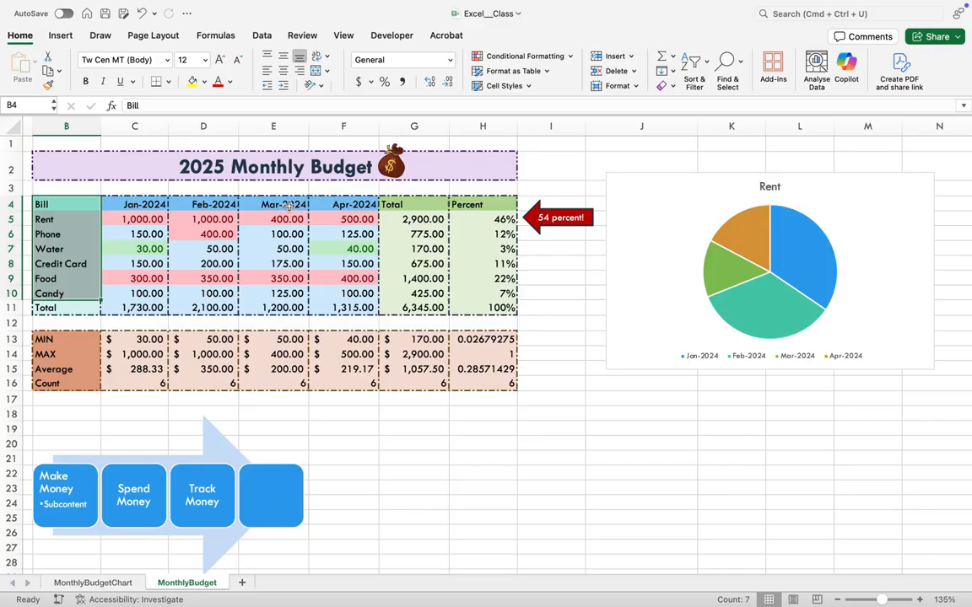
left_click_drag(288, 205, 291, 291)
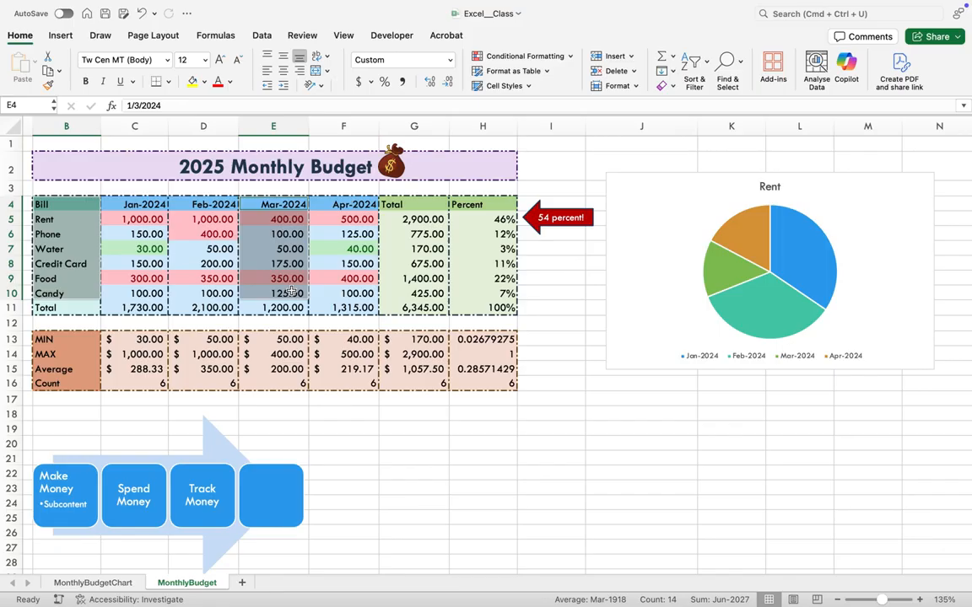
left_click(60, 37)
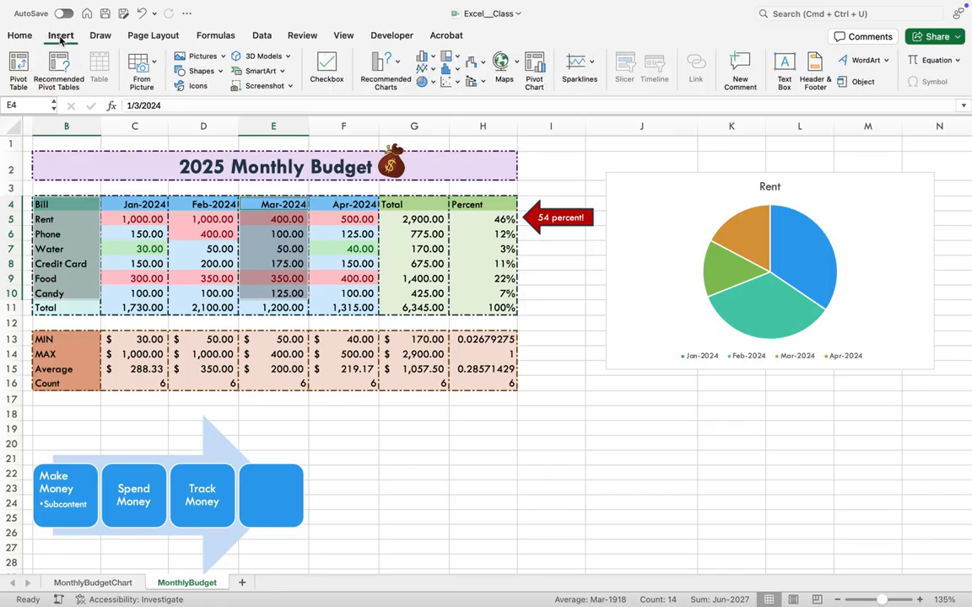
left_click(433, 84)
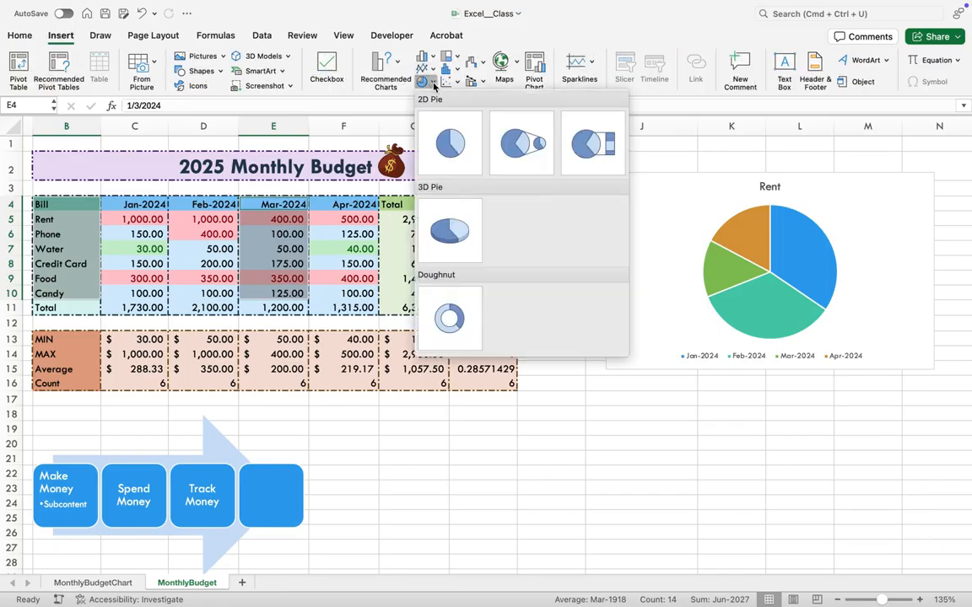
left_click(447, 143)
- Switch the new chart's rows and columns to plot the March bills, and place it directly below the Rent chart
left_click_drag(345, 285, 557, 364)
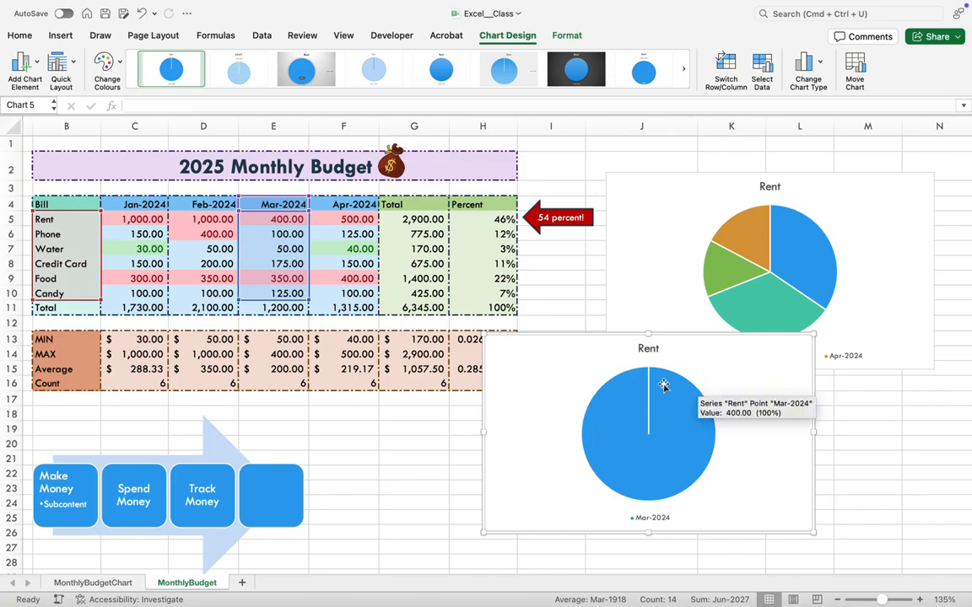
left_click(731, 70)
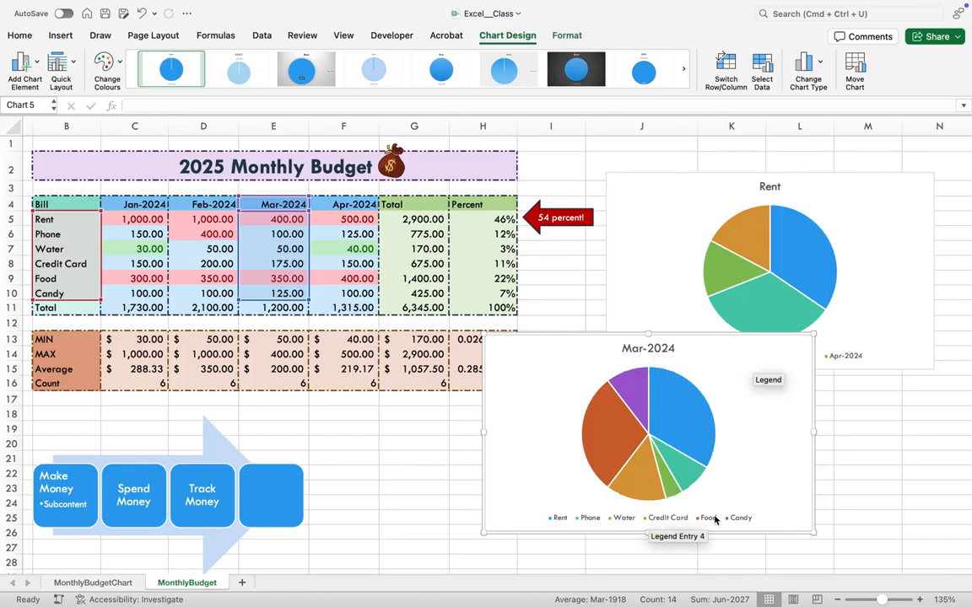
left_click_drag(494, 348, 618, 390)
scroll(813, 216, "right", 2)
- Compare the Rent and Mar-2024 pie charts and the source cells each one uses
left_click(815, 218)
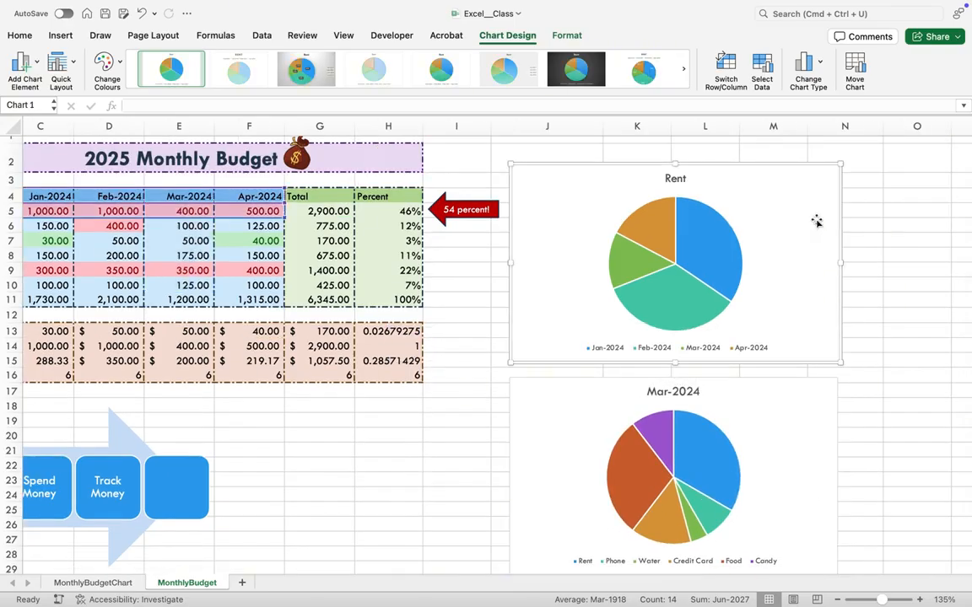
left_click(783, 425)
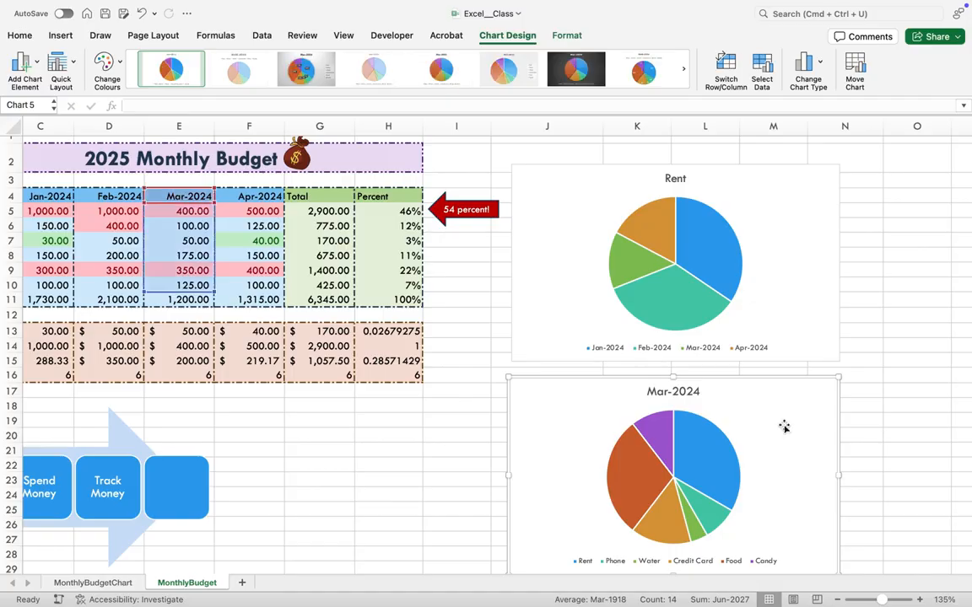
scroll(783, 426, "right", 2)
left_click(772, 372)
scroll(770, 372, "right", 3)
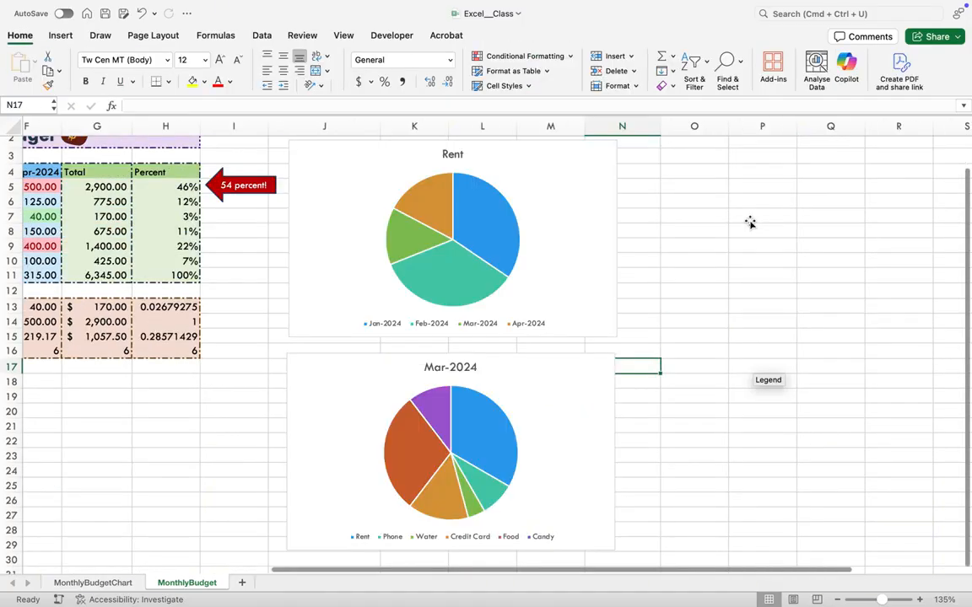
- Add data labels to the Rent pie chart, positioned at Outside End
left_click(478, 202)
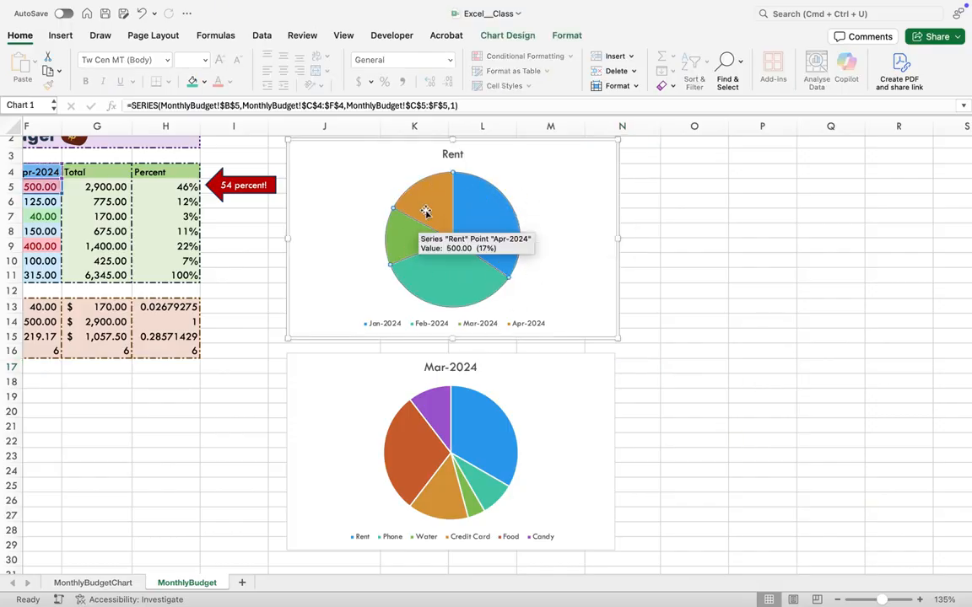
left_click(392, 272)
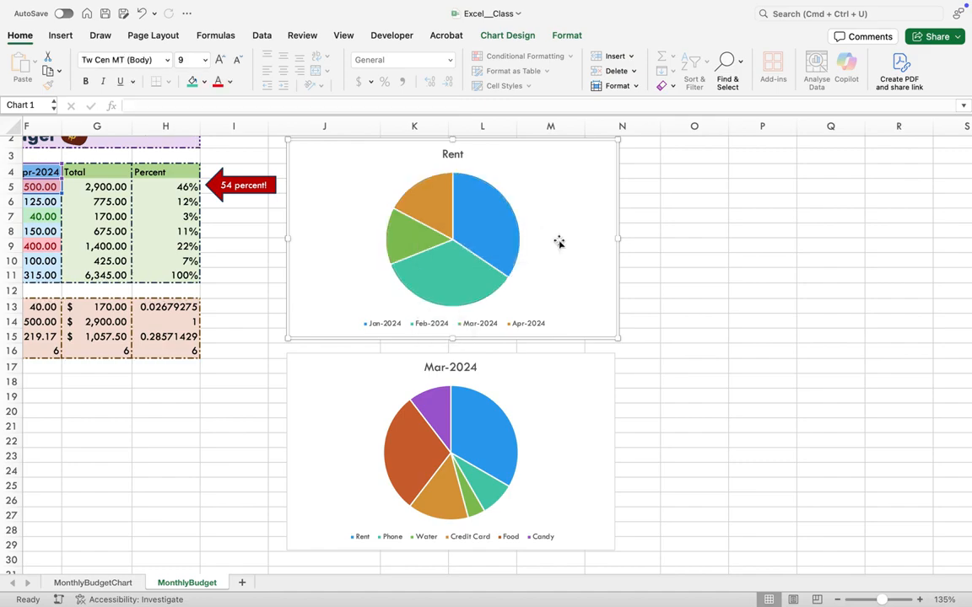
left_click(506, 36)
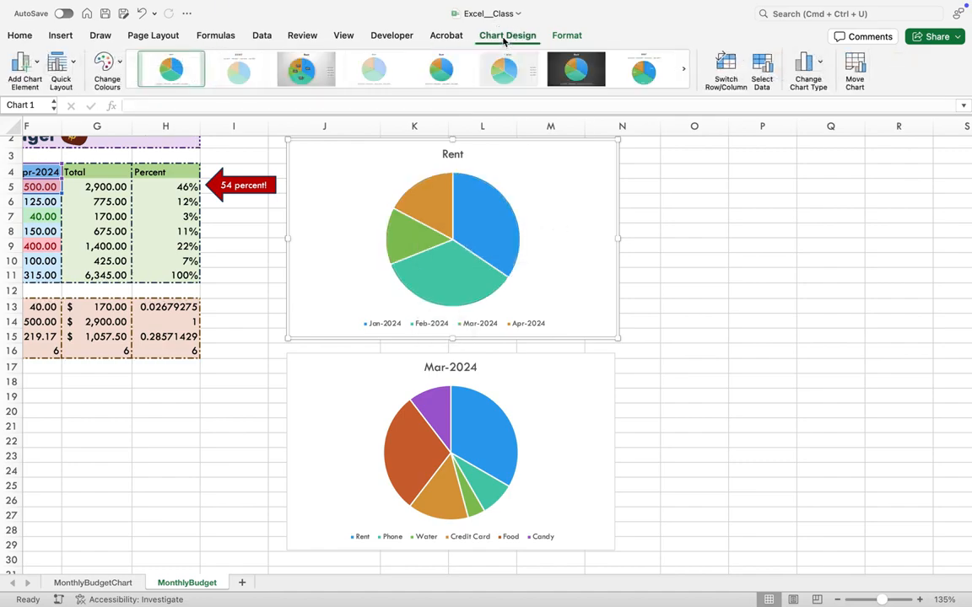
left_click(38, 63)
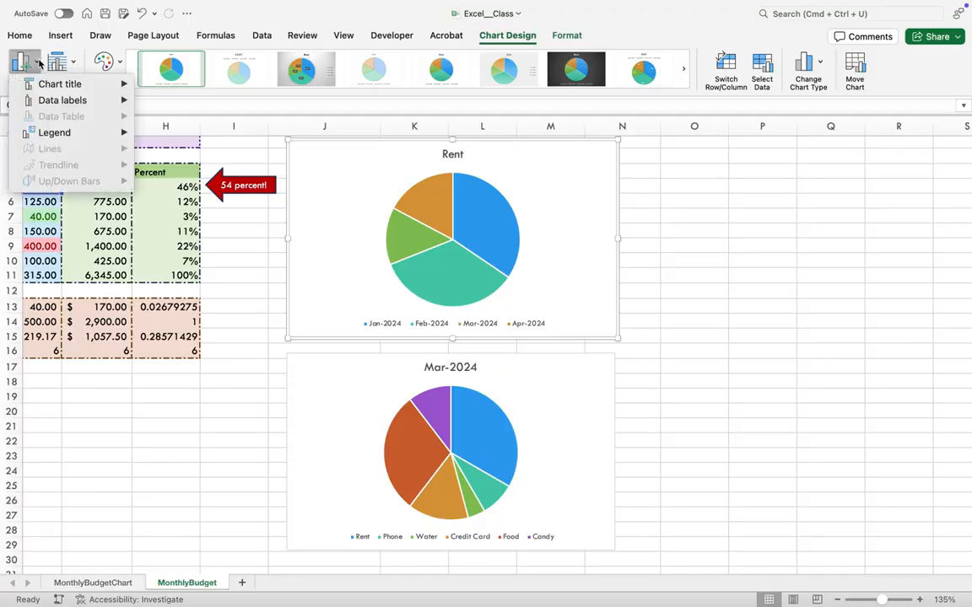
mouse_move(49, 104)
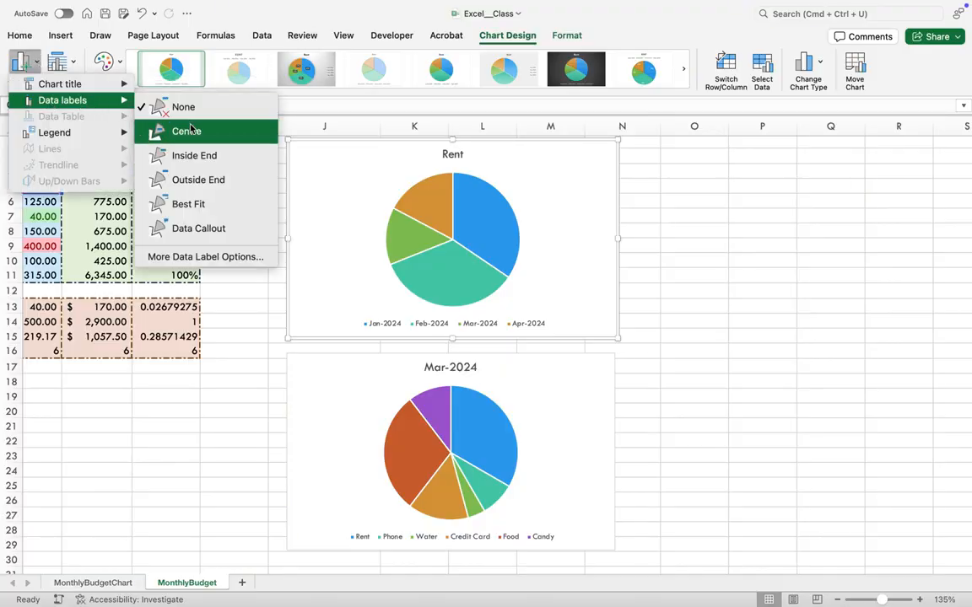
left_click(205, 188)
mouse_move(428, 218)
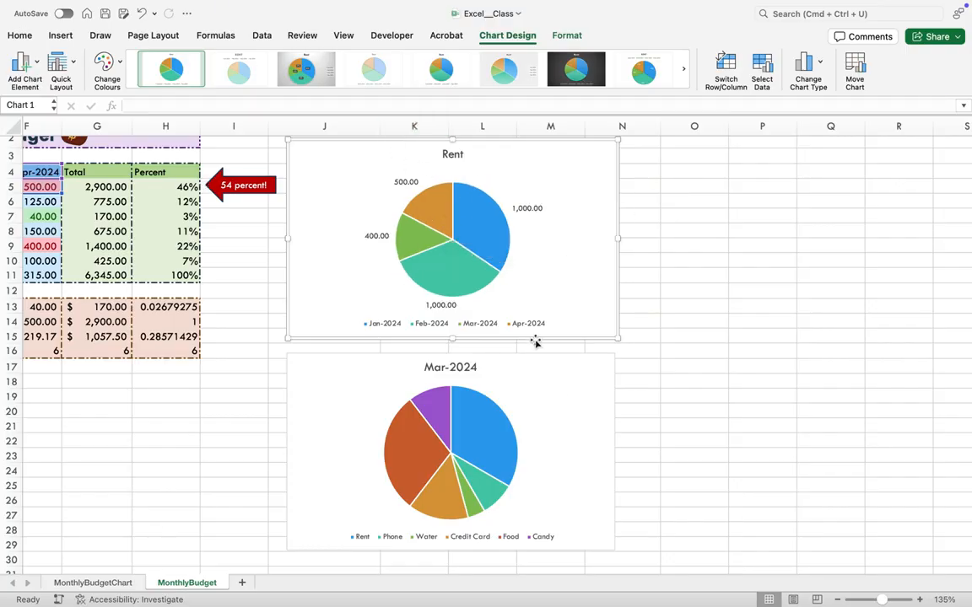
- Add Outside End data labels to the Mar-2024 pie chart
left_click(526, 365)
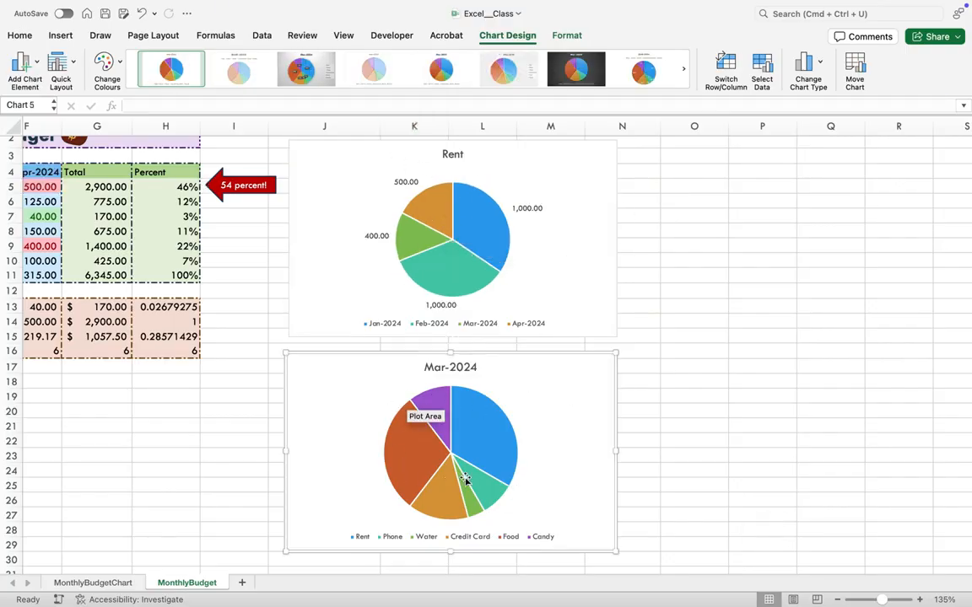
scroll(361, 180, "left", 2)
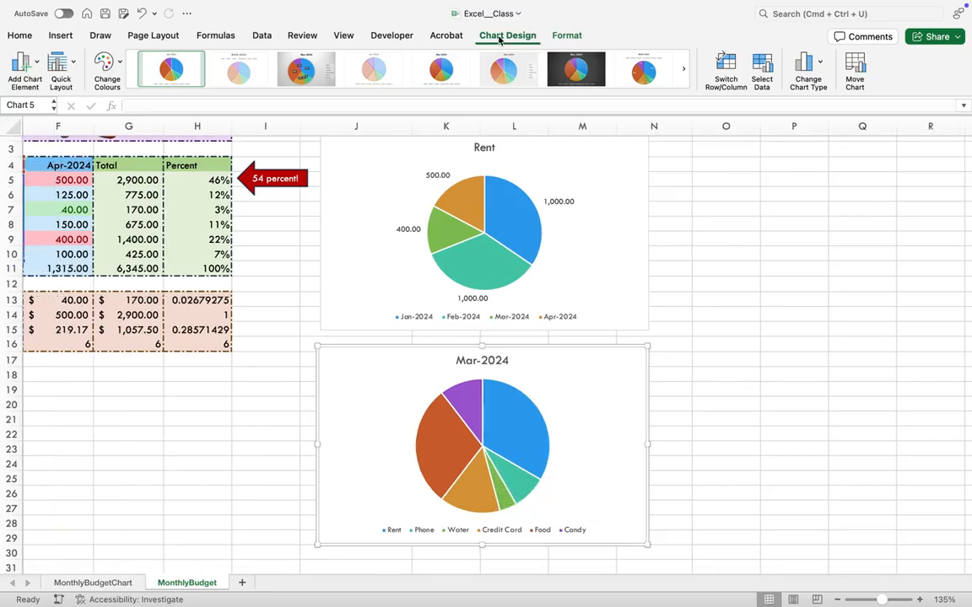
left_click(37, 65)
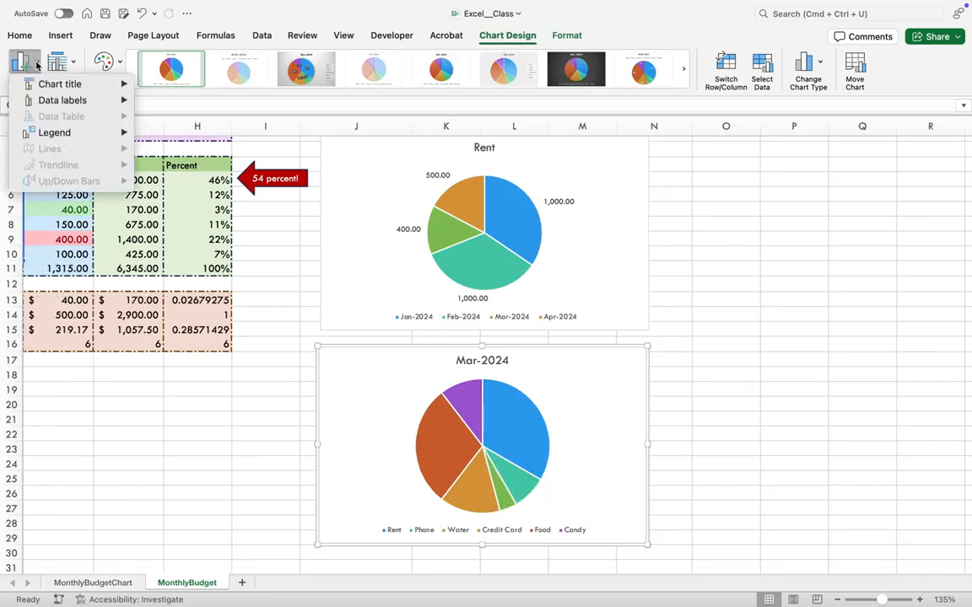
mouse_move(55, 103)
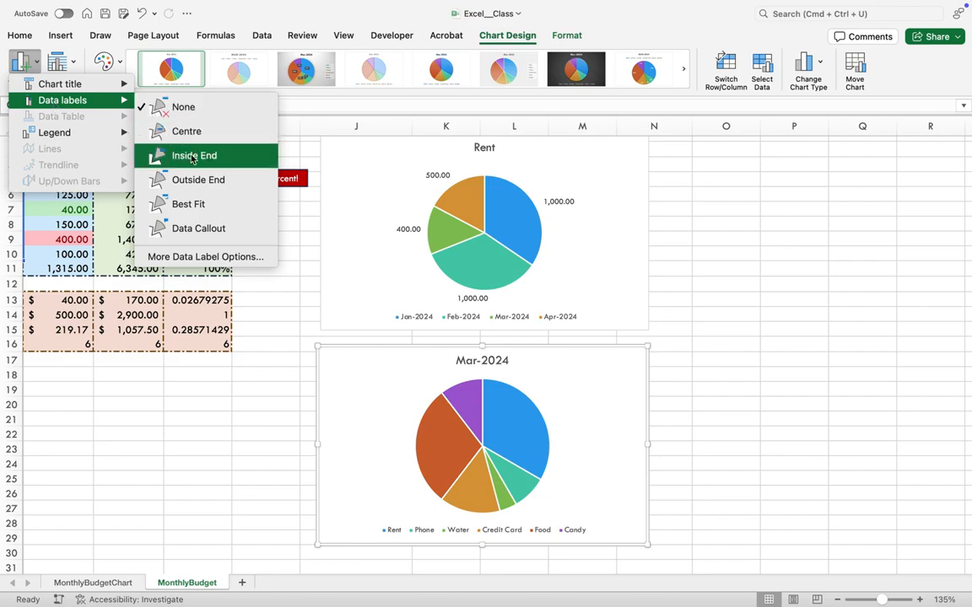
left_click(252, 184)
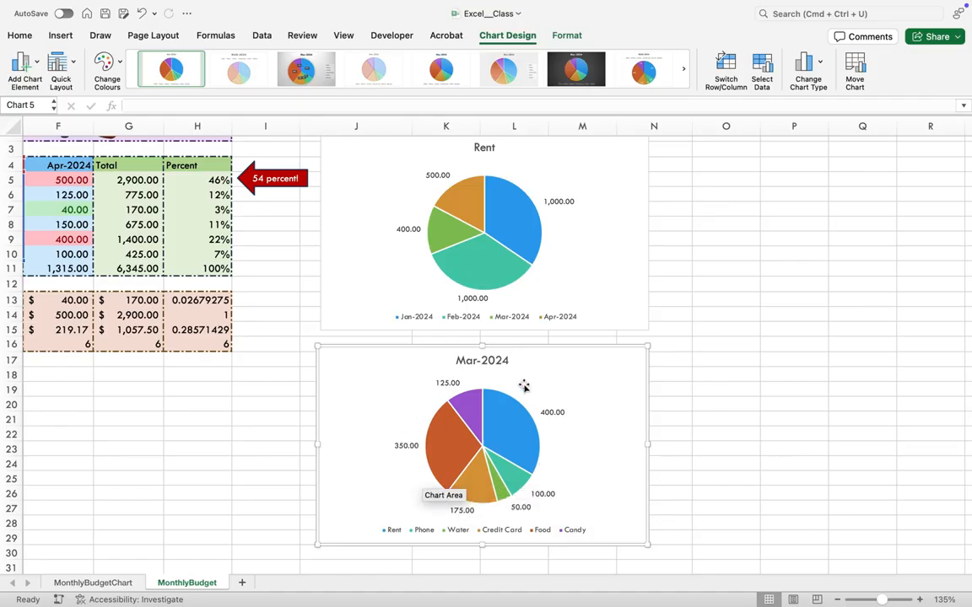
- Set the Mar-2024 pie chart's data labels to show both Value and Percentage
left_click(559, 413)
right_click(557, 413)
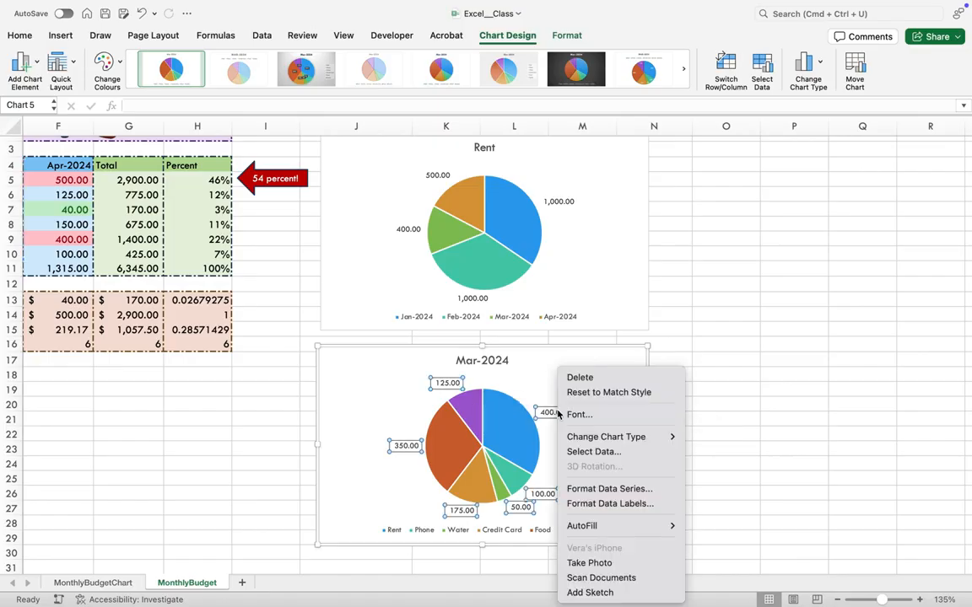
left_click(606, 503)
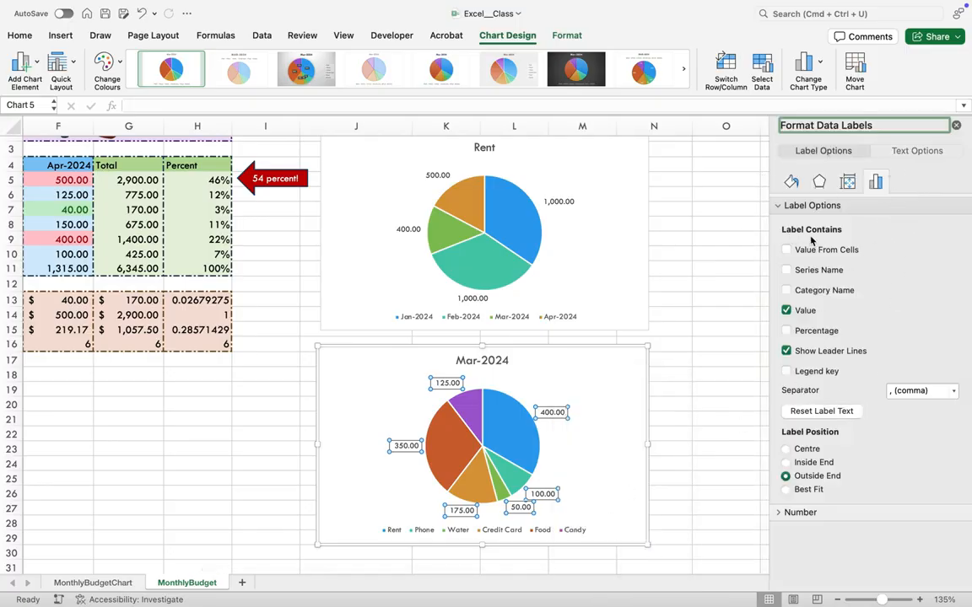
left_click(786, 311)
left_click(786, 331)
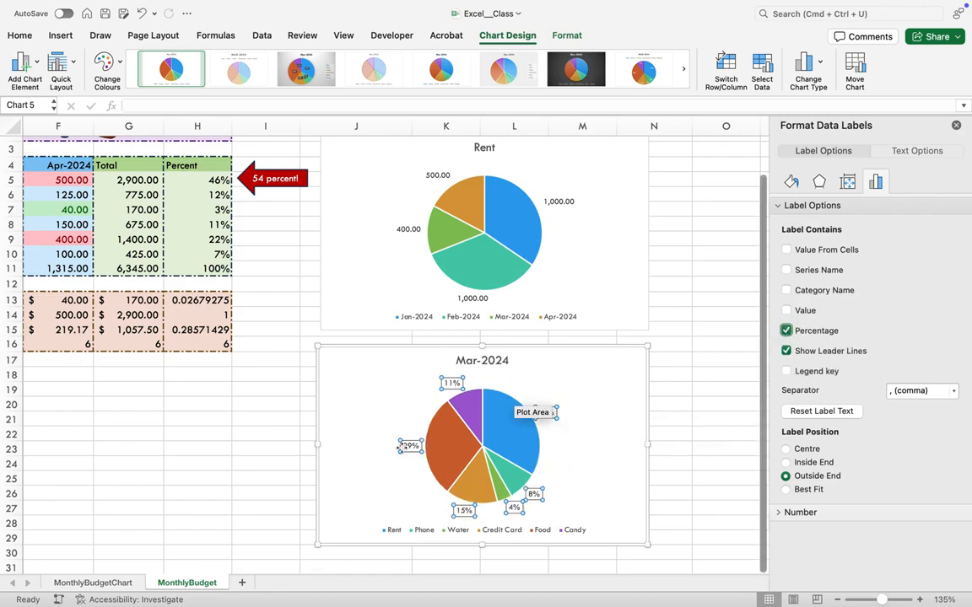
left_click(786, 311)
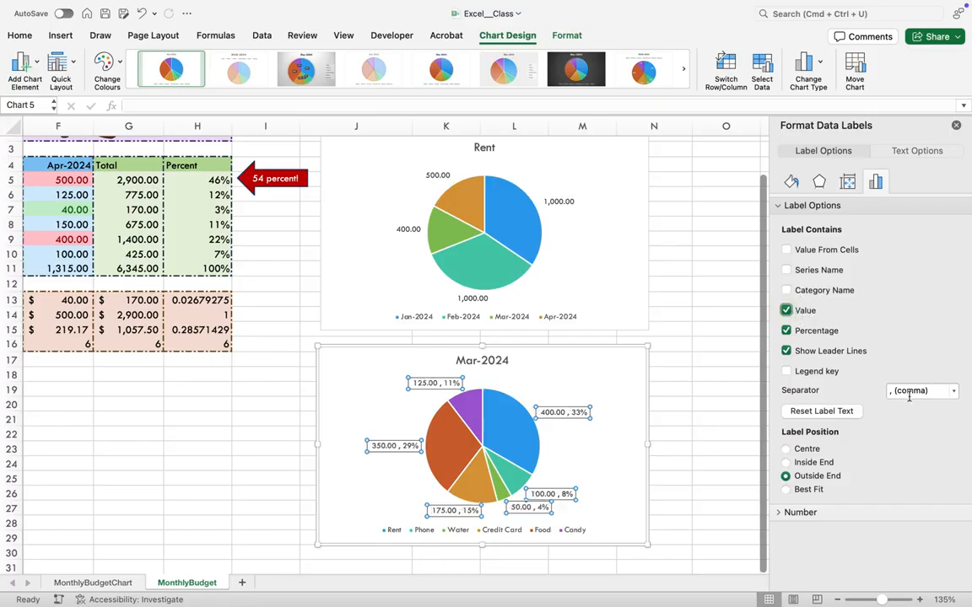
- Try the New Line separator in the Mar-2024 data labels, settle on (space), and close the label formatting
left_click(954, 391)
left_click(918, 453)
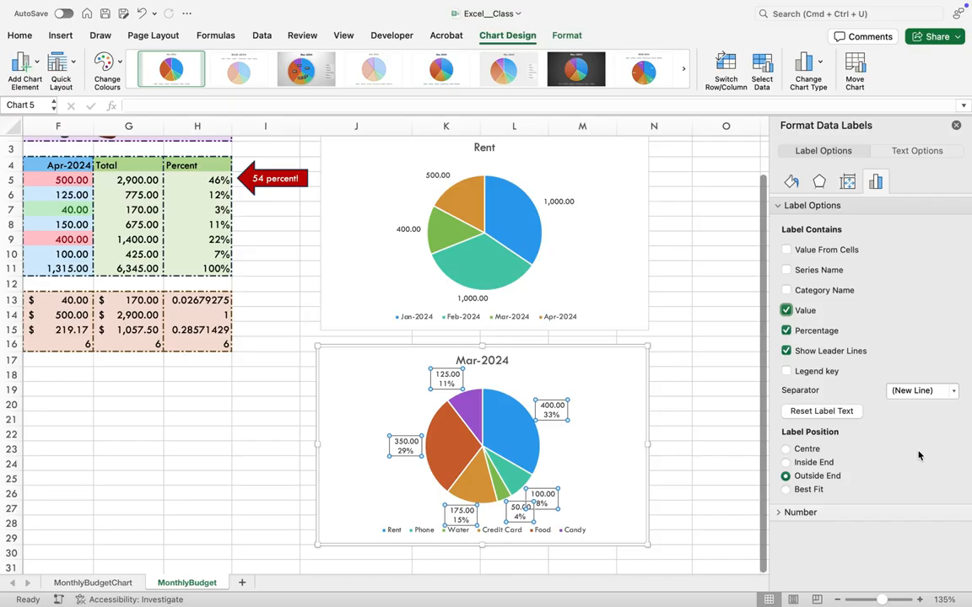
left_click(952, 392)
left_click(921, 469)
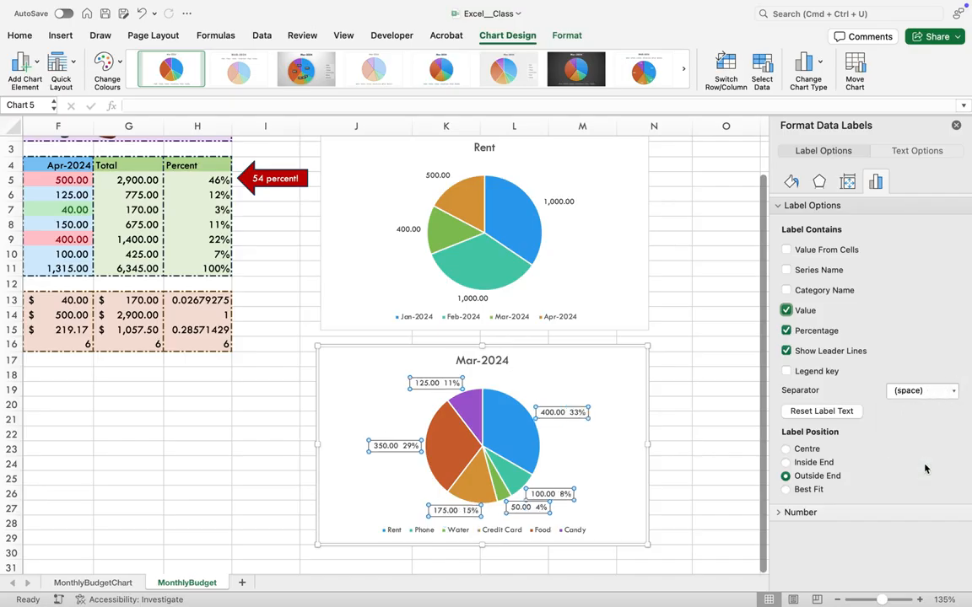
left_click(956, 126)
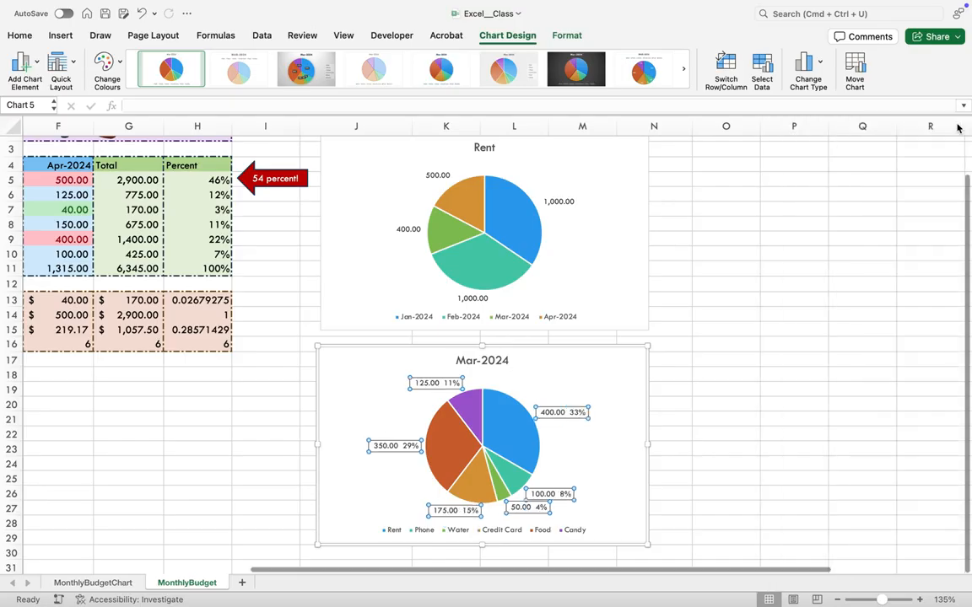
- Change the Rent pie chart's data source to the month headers B4:F4 and the Phone row B6:F6, keeping Phone as the series
left_click(577, 224)
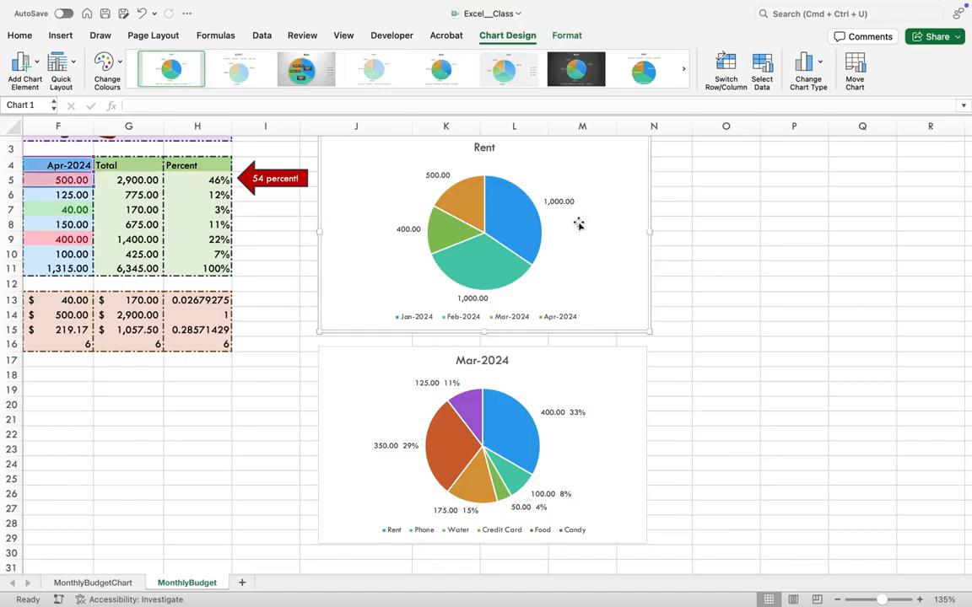
scroll(489, 278, "up", 2)
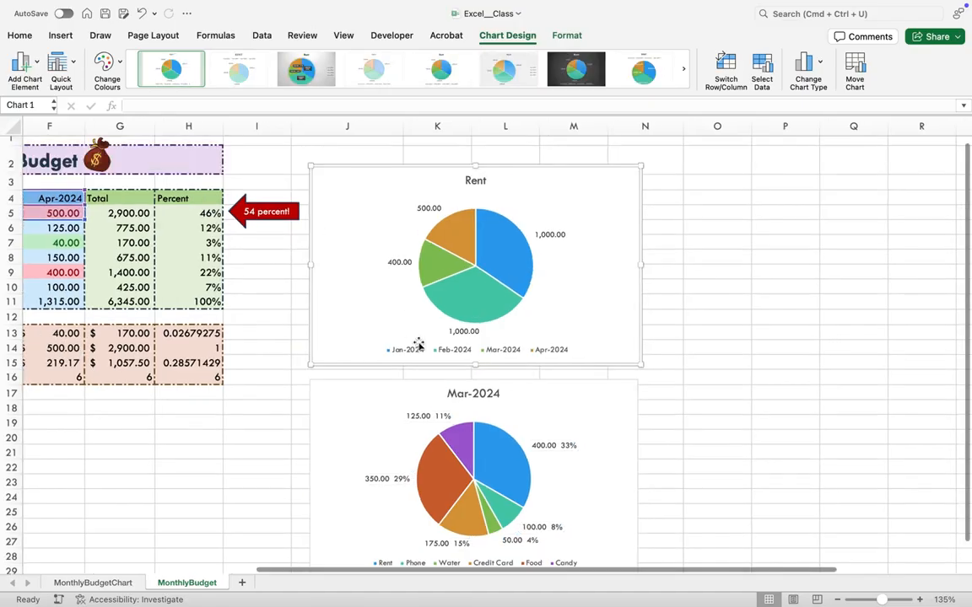
left_click(764, 67)
left_click_drag(337, 73, 533, 119)
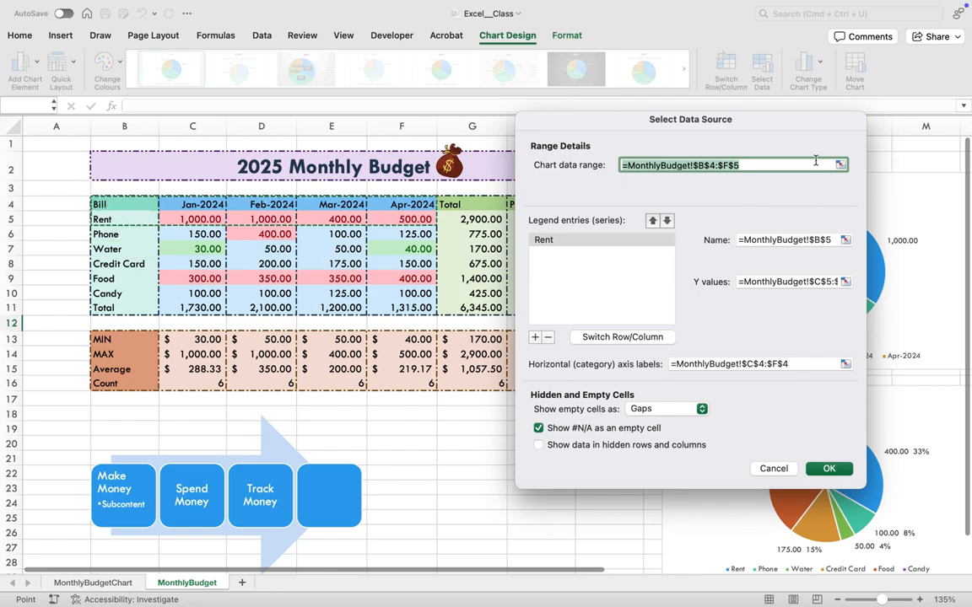
key("BackSpace")
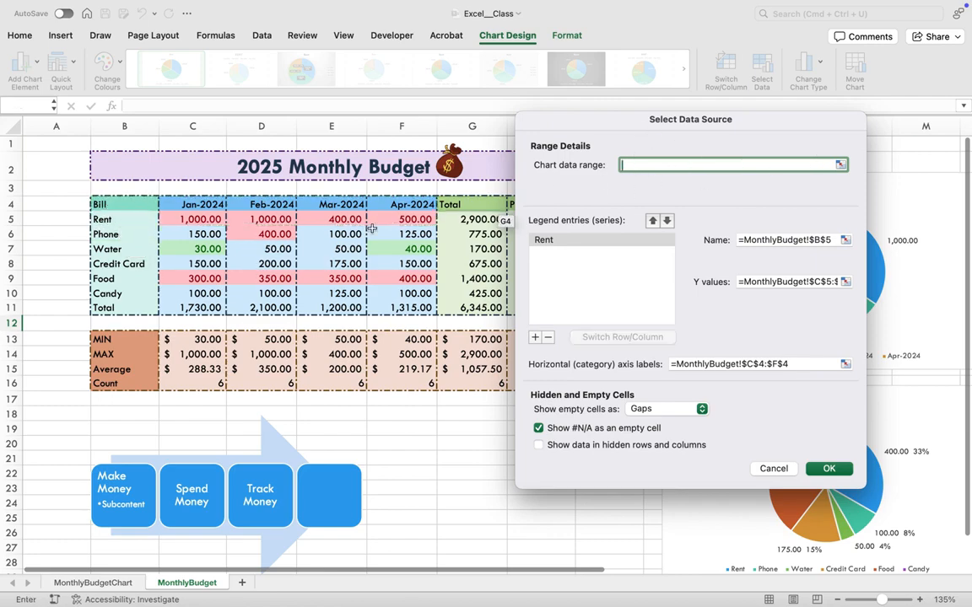
left_click_drag(113, 202, 387, 205)
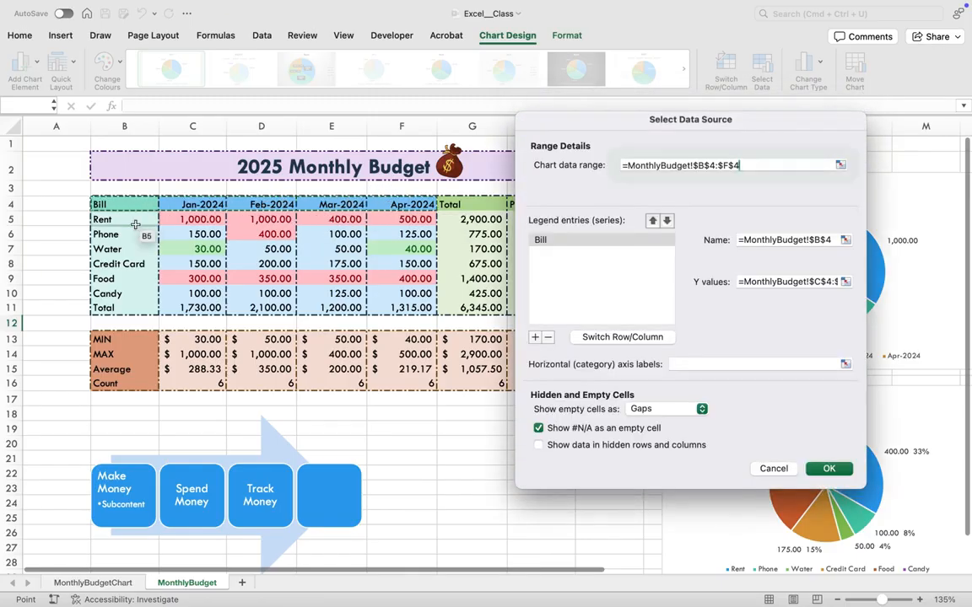
left_click_drag(118, 236, 396, 234)
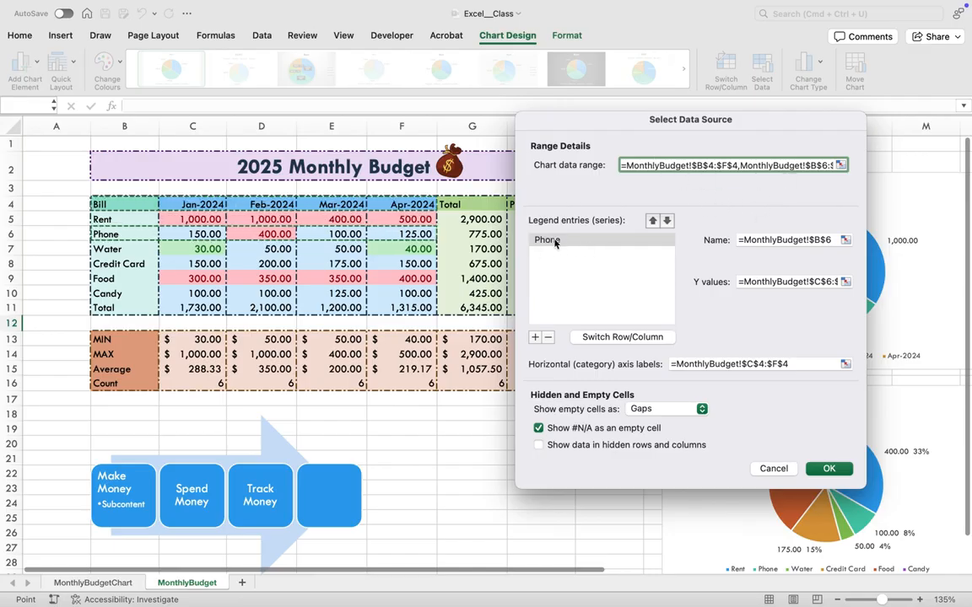
left_click(607, 338)
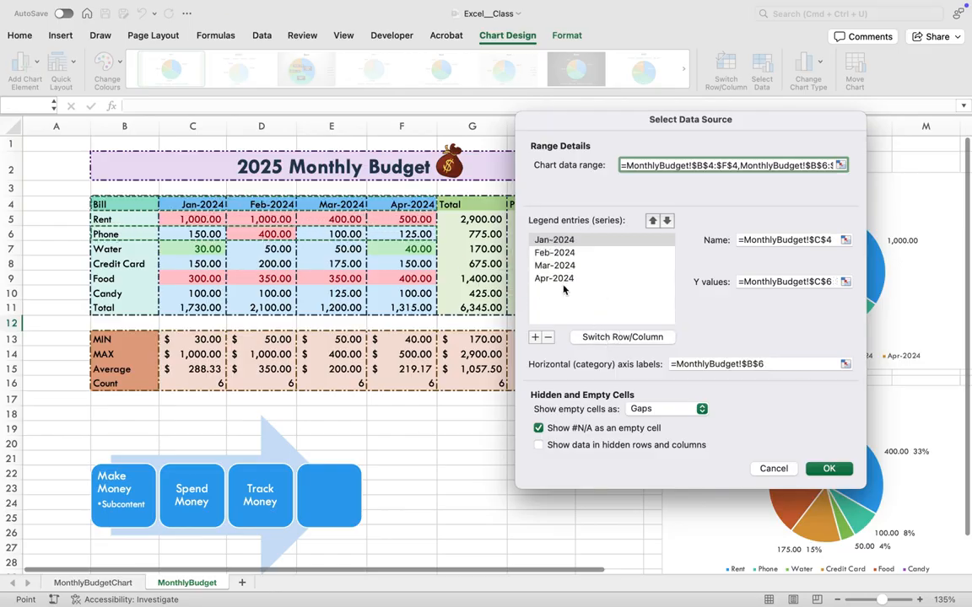
left_click(586, 339)
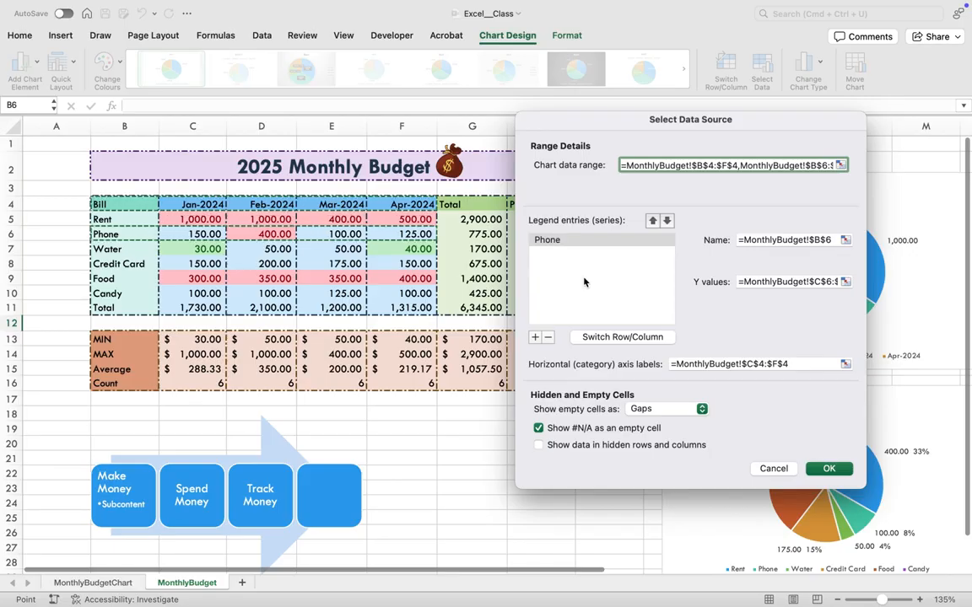
left_click(829, 468)
- Set the Feb-2024 Phone amount in cell D6 to 250 and compare it with the Phone pie chart
scroll(639, 341, "right", 5)
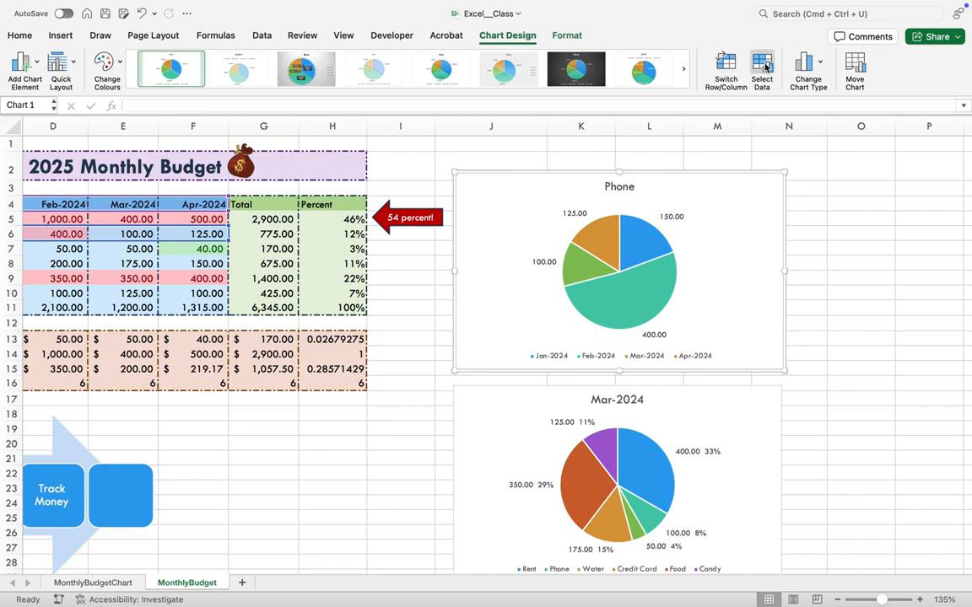
scroll(722, 221, "left", 2)
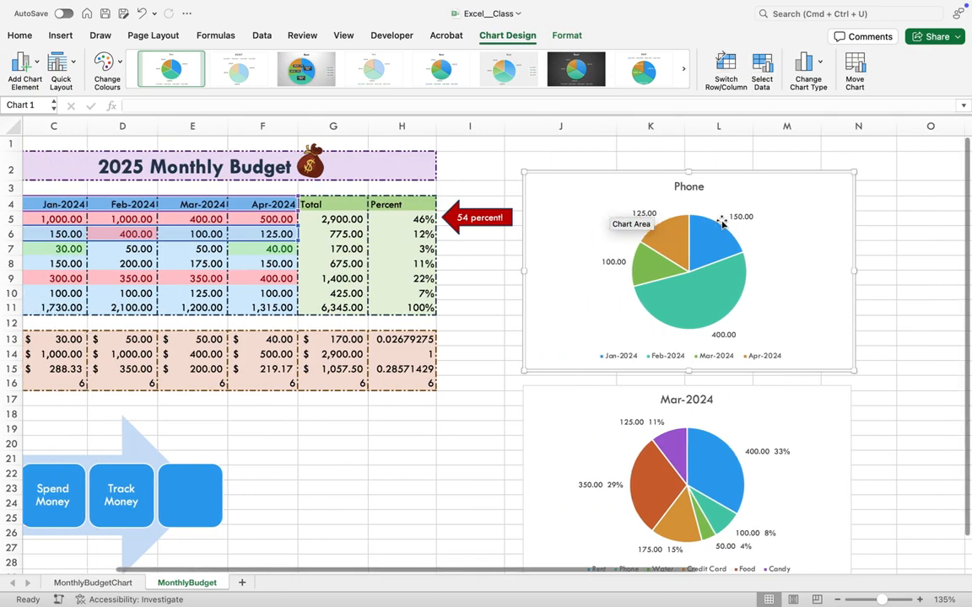
mouse_move(683, 228)
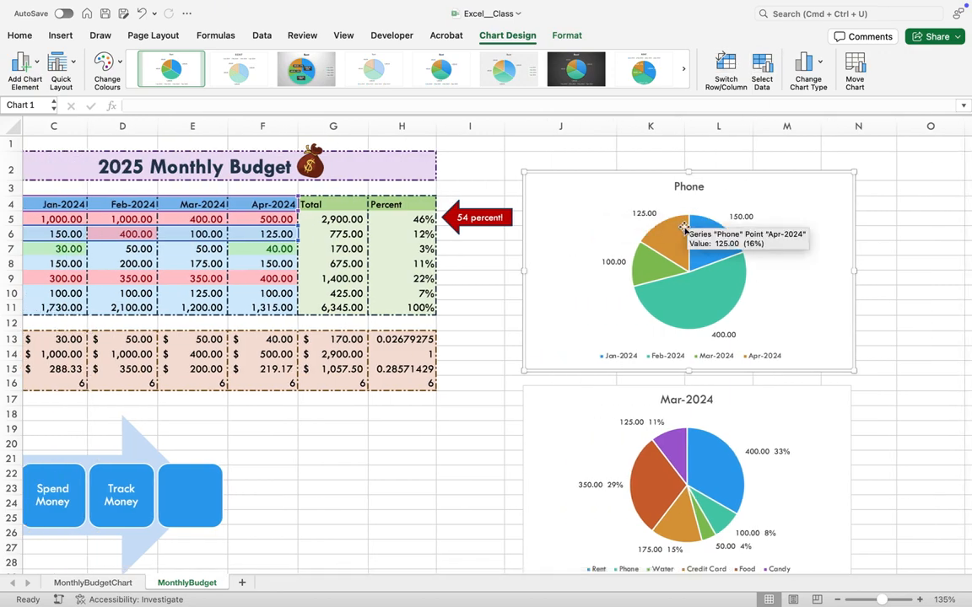
scroll(356, 253, "left", 2)
scroll(356, 253, "left", 1)
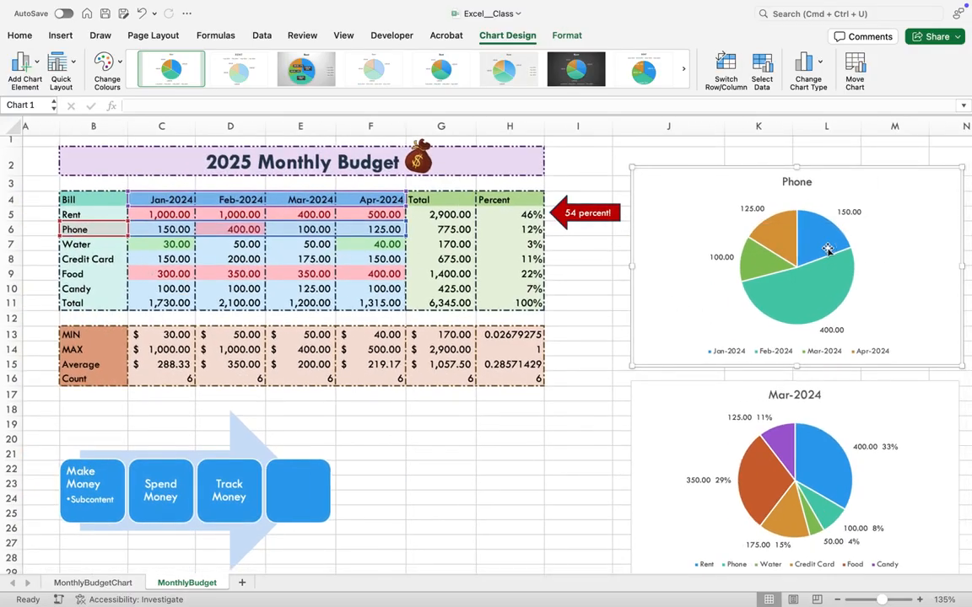
mouse_move(764, 253)
left_click(219, 234)
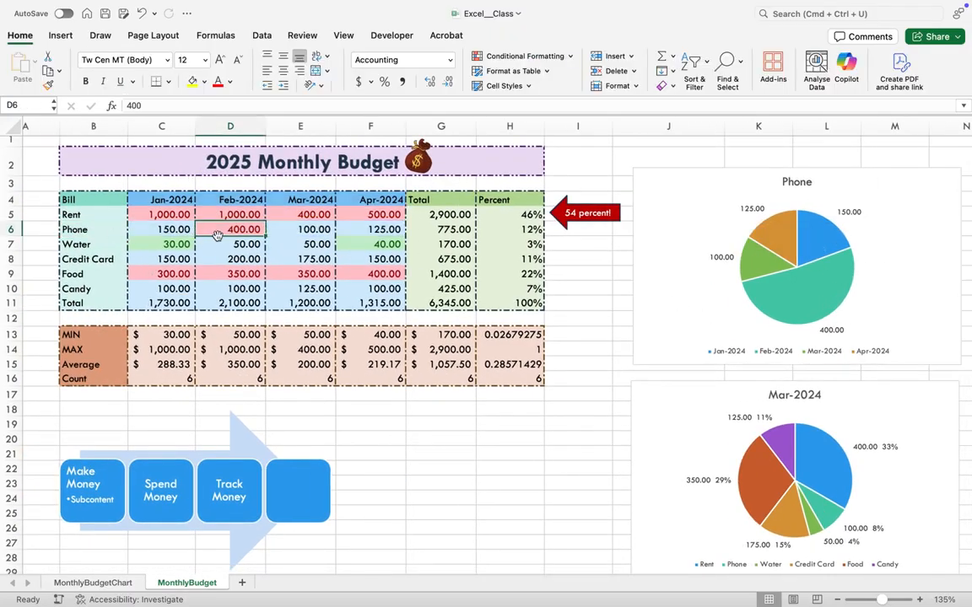
type("2")
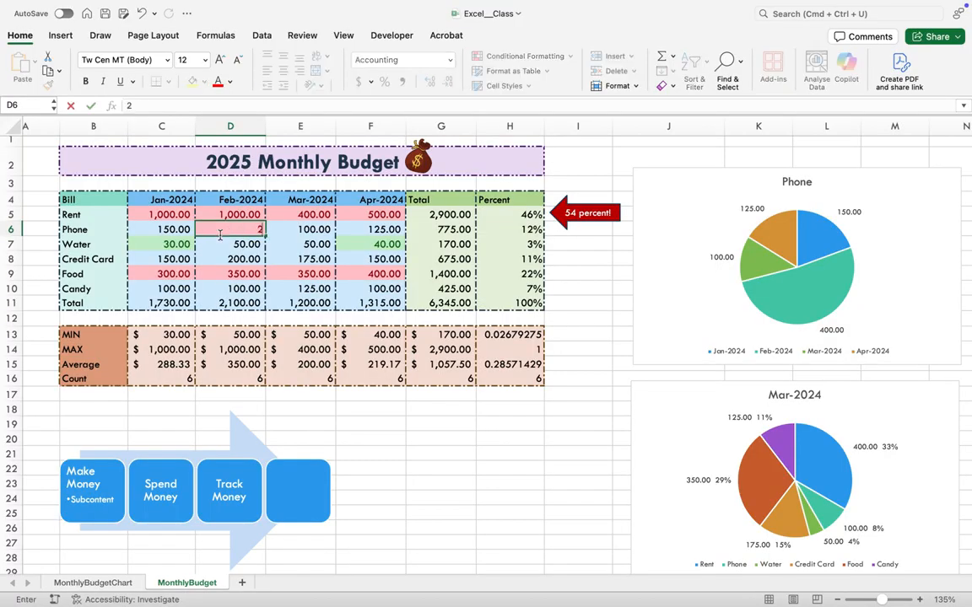
type("50")
key("Return")
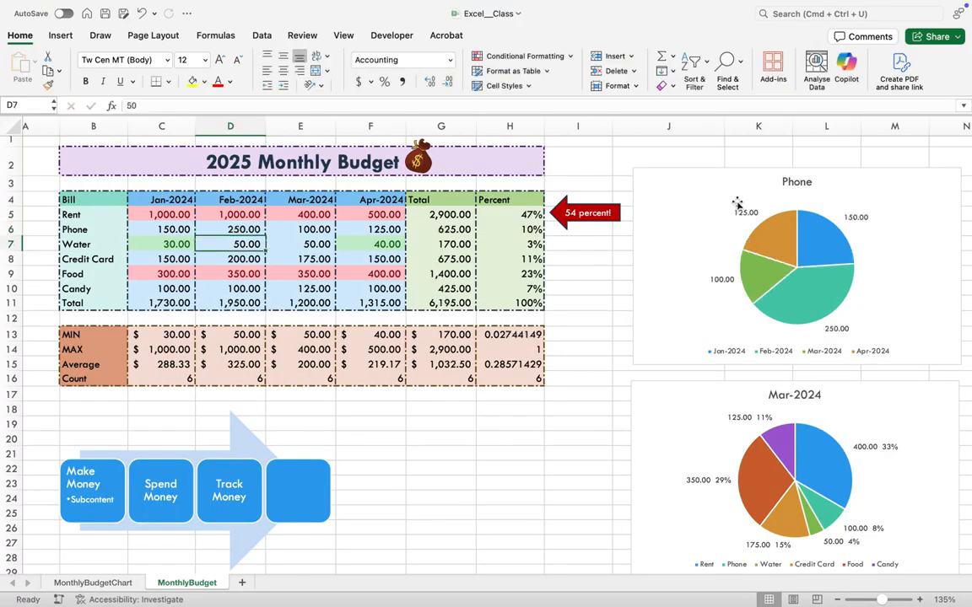
- Check the Mar-2024 chart's source cells and set the March Rent amount in cell E5 to 1000
left_click(694, 429)
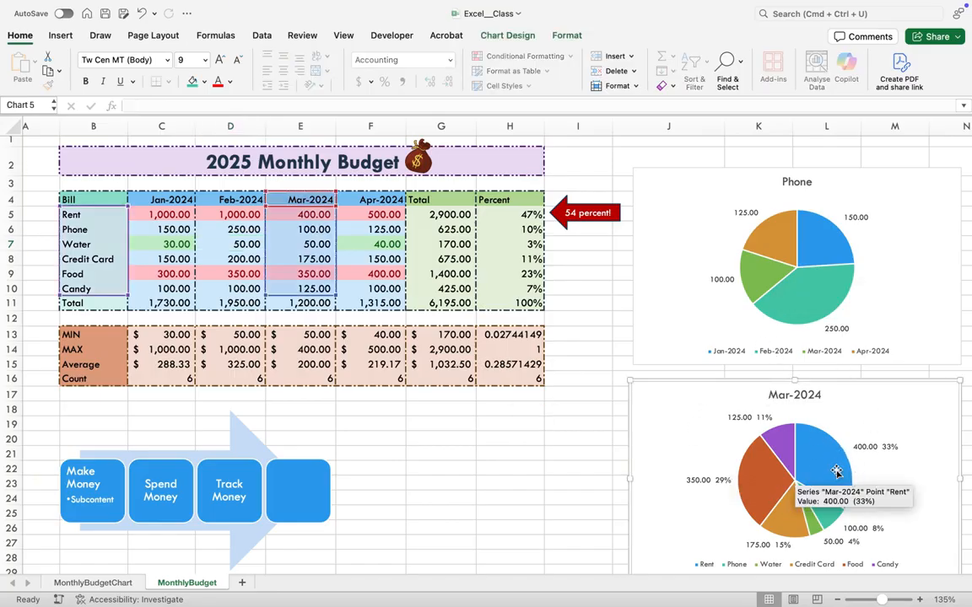
left_click(301, 215)
type("100")
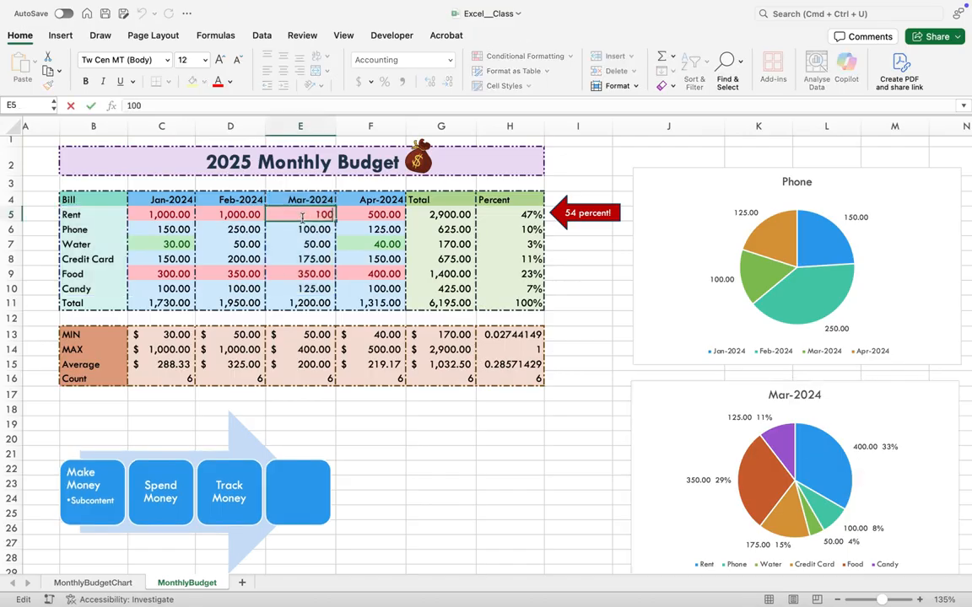
key("Return")
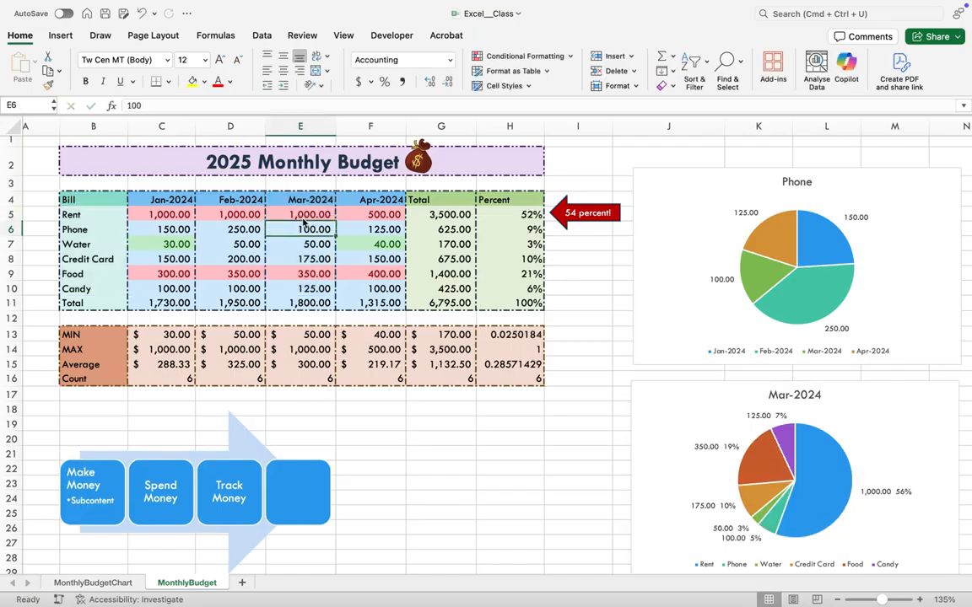
- Select the Mar-2024 pie chart and bring up its chart design options
scroll(772, 360, "down", 2)
scroll(772, 360, "right", 1)
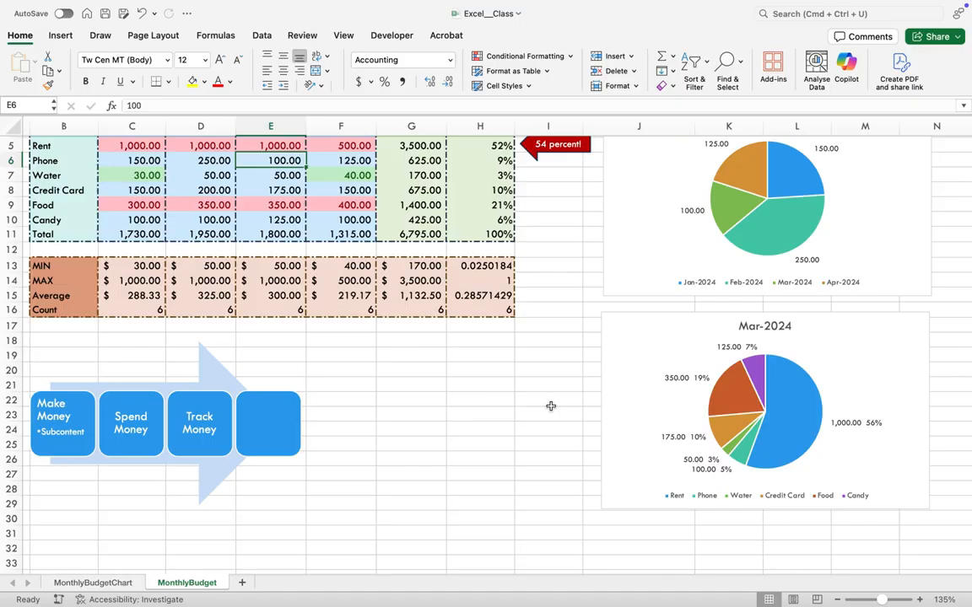
left_click(648, 344)
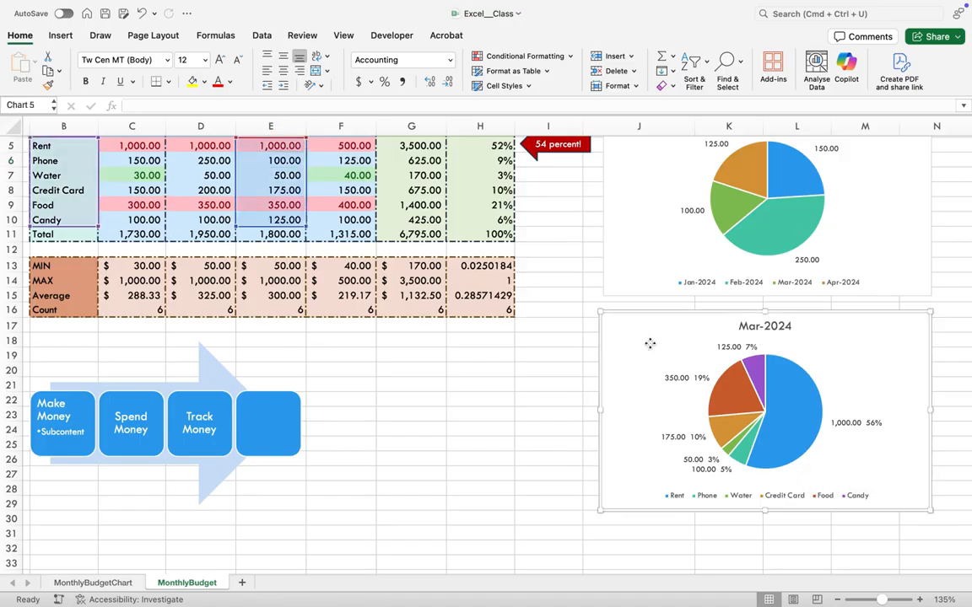
left_click(507, 35)
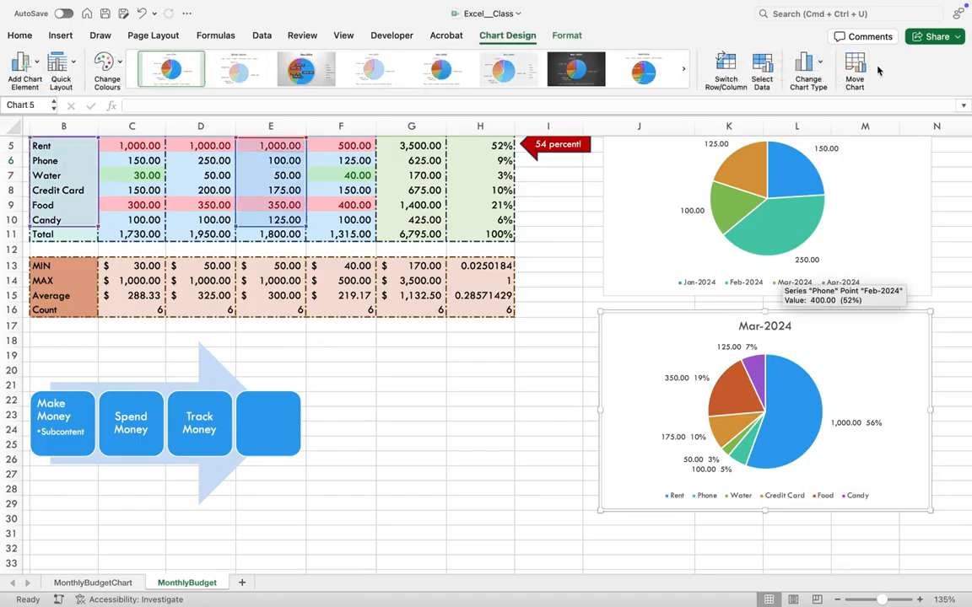